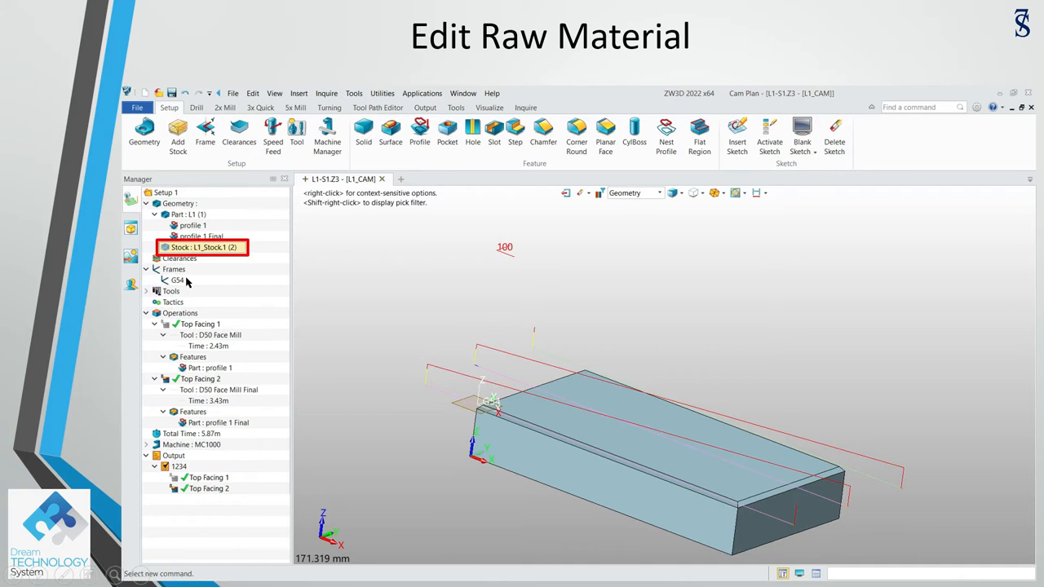
pyautogui.click(187, 283)
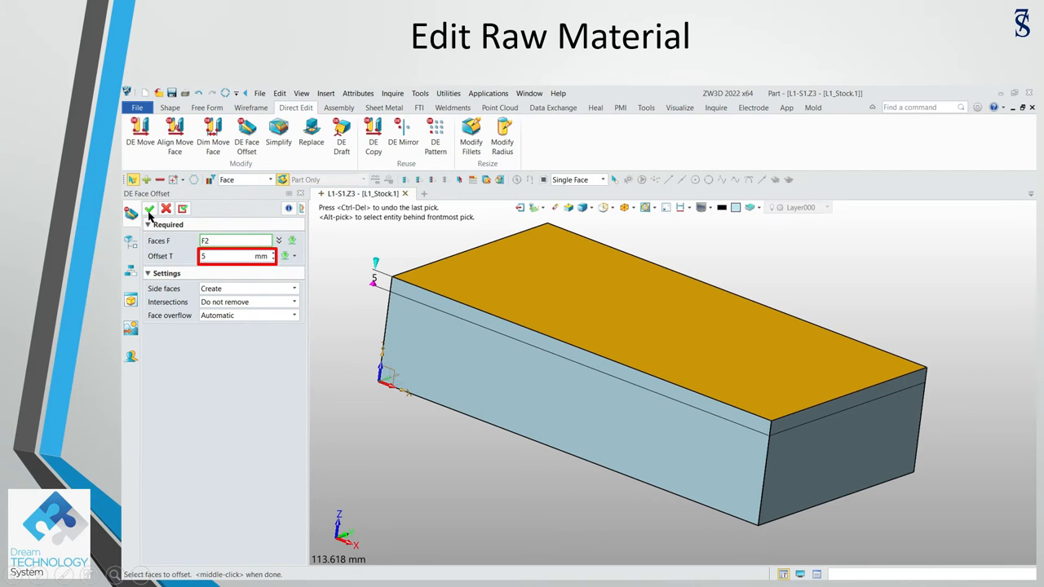
pyautogui.middleClick(174, 259)
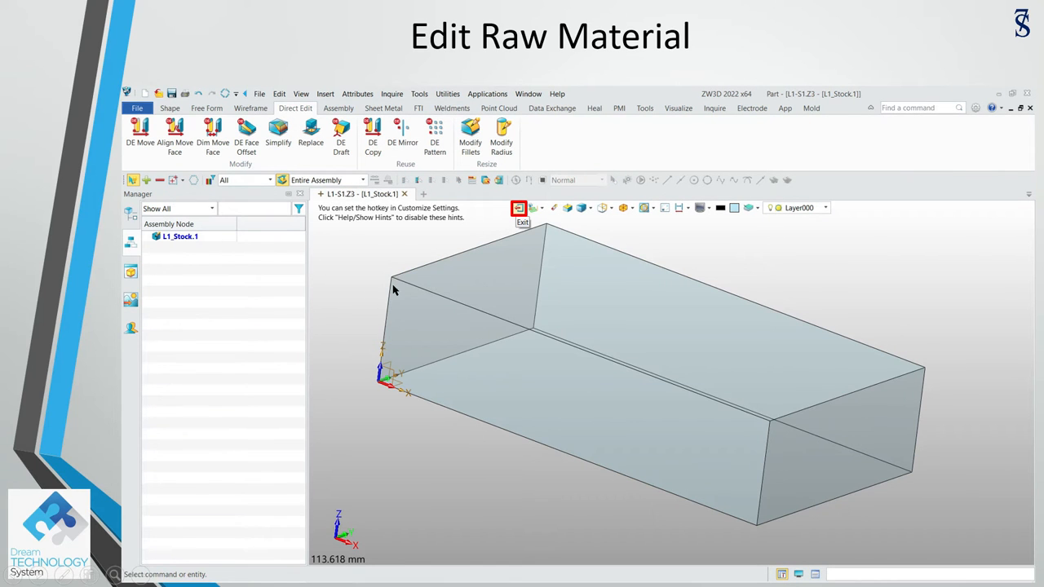
pyautogui.click(518, 208)
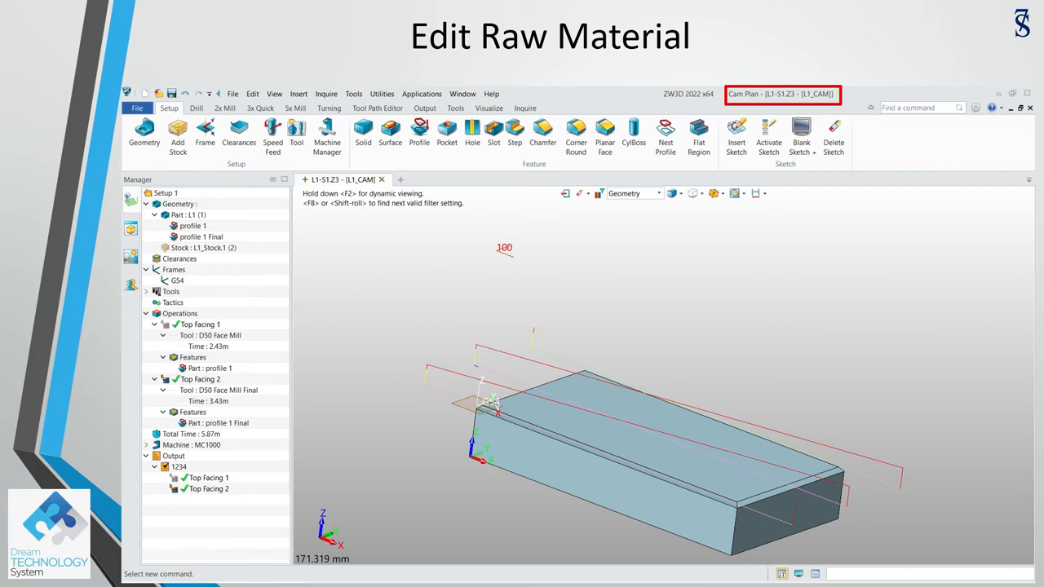
pyautogui.press('Right')
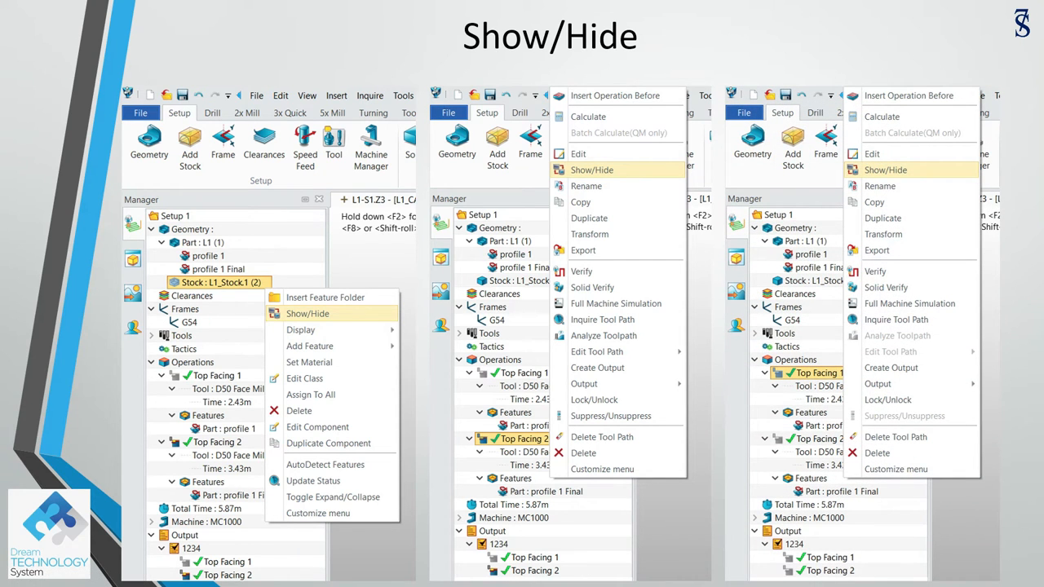
pyautogui.click(816, 385)
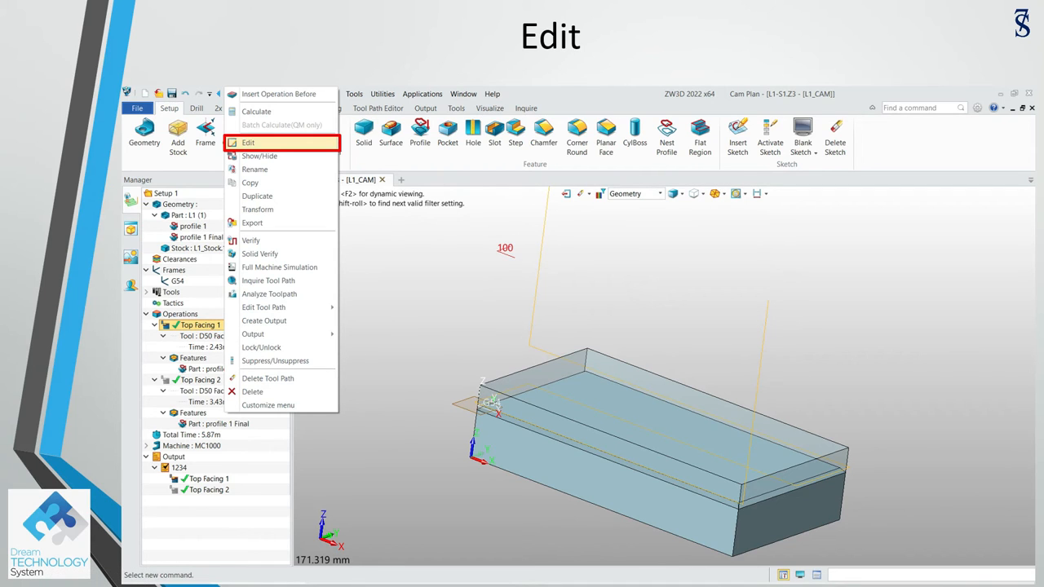
pyautogui.click(309, 152)
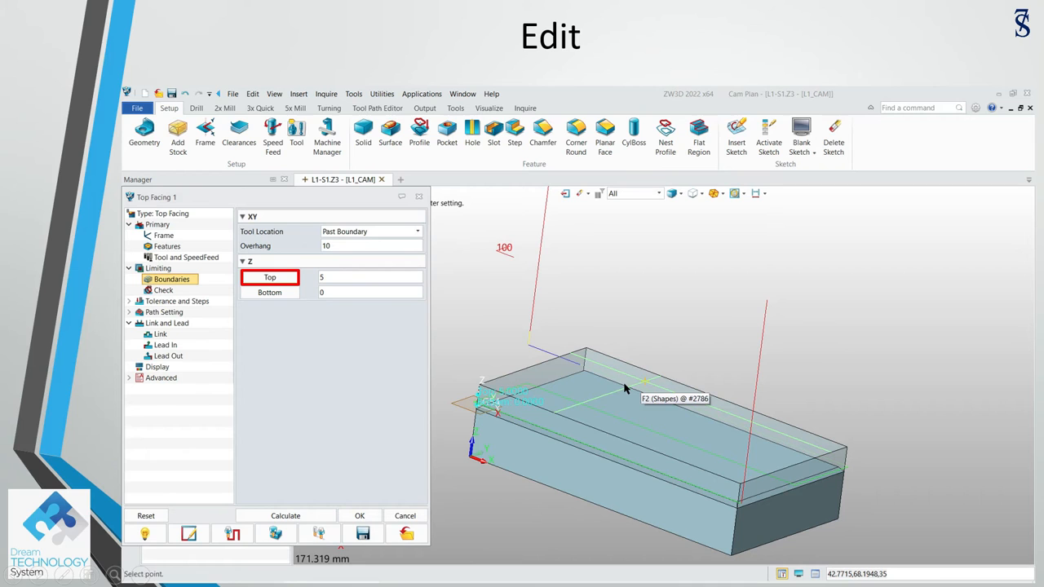
pyautogui.click(644, 381)
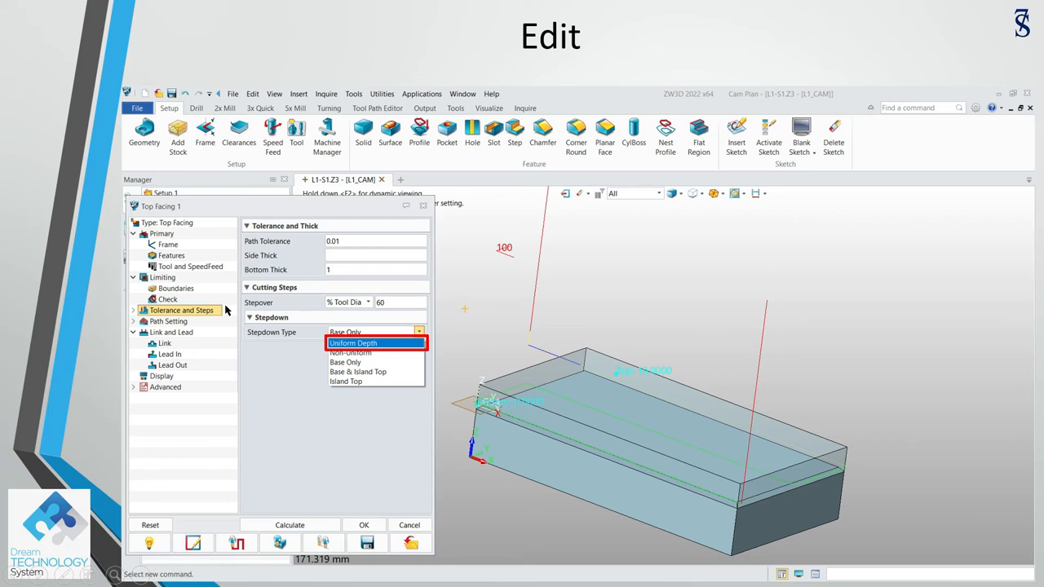
pyautogui.click(421, 342)
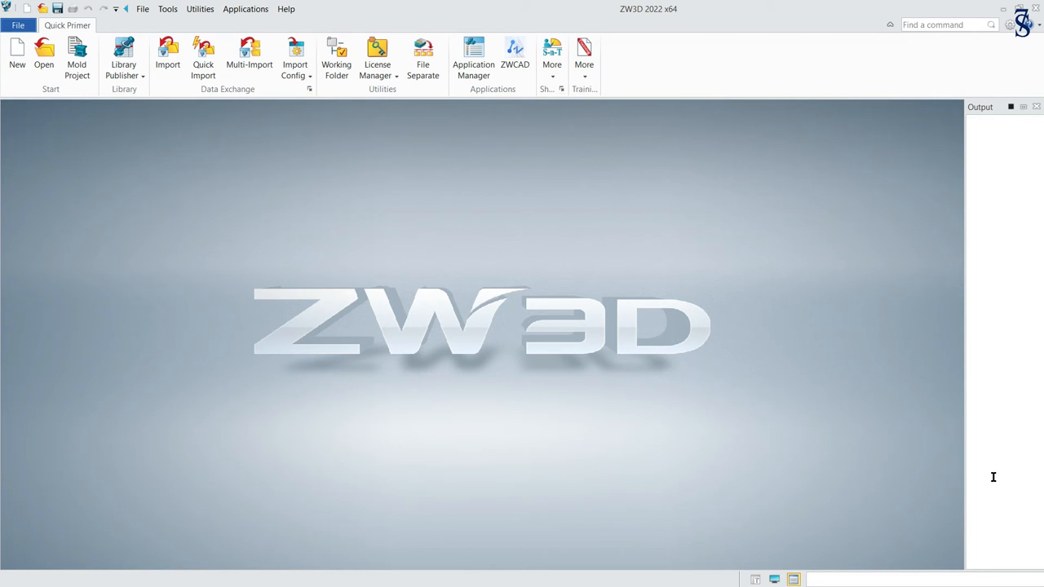
# Open the file L1-S1.Z3 and enter its L1_CAM plan.
pyautogui.click(41, 65)
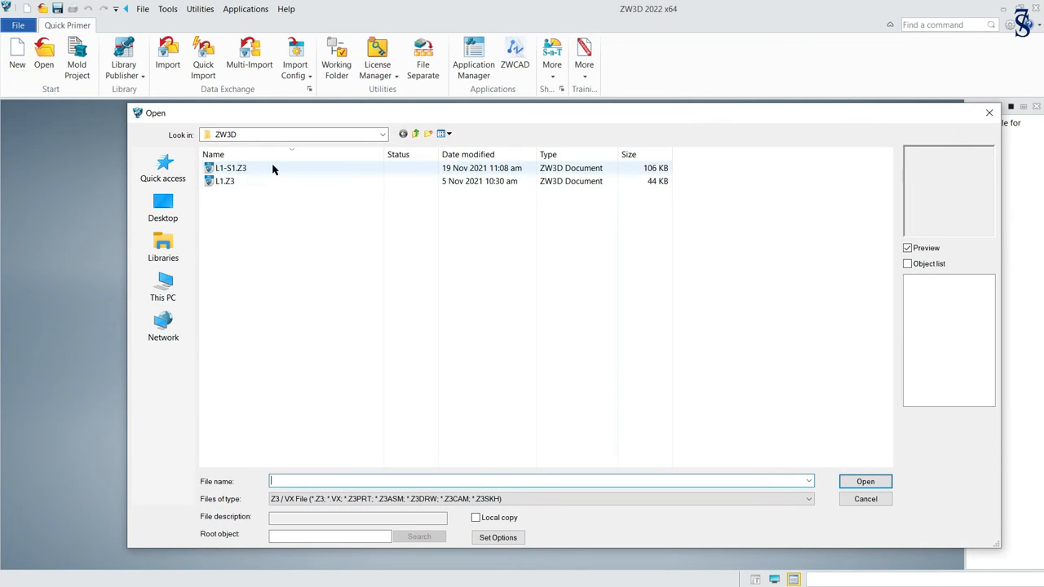
pyautogui.click(273, 169)
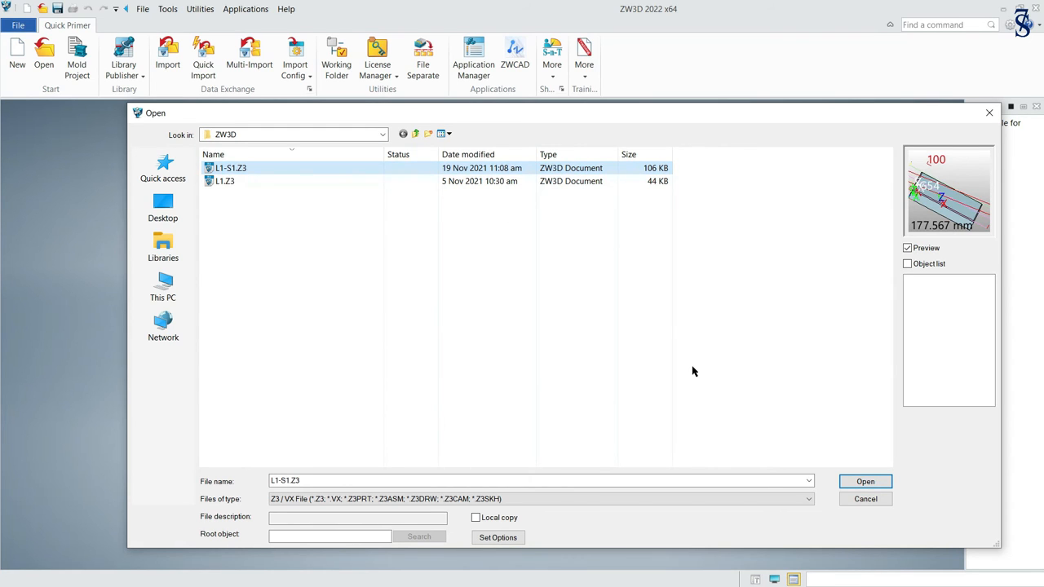
pyautogui.click(858, 482)
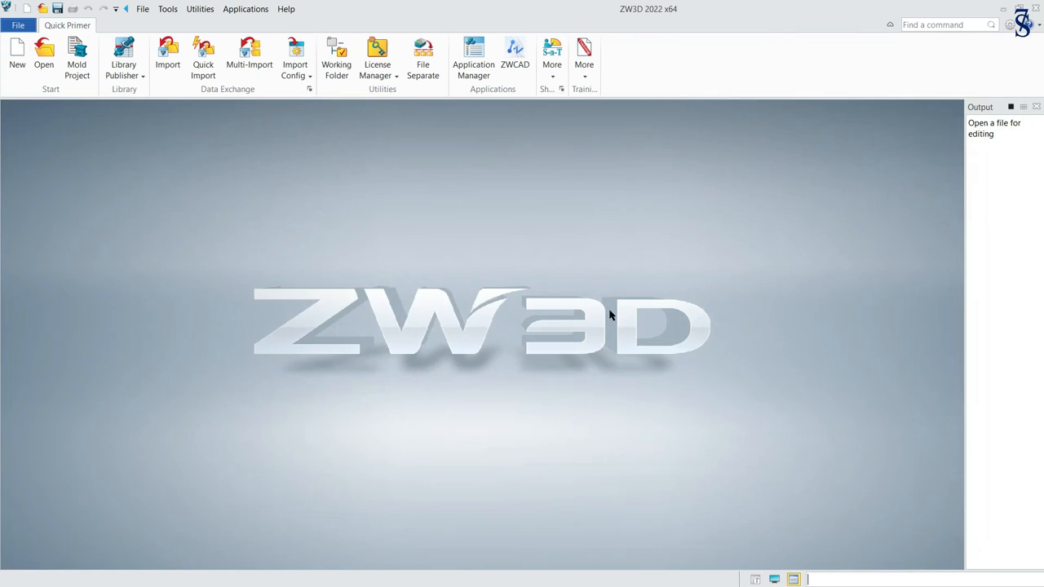
pyautogui.doubleClick(24, 189)
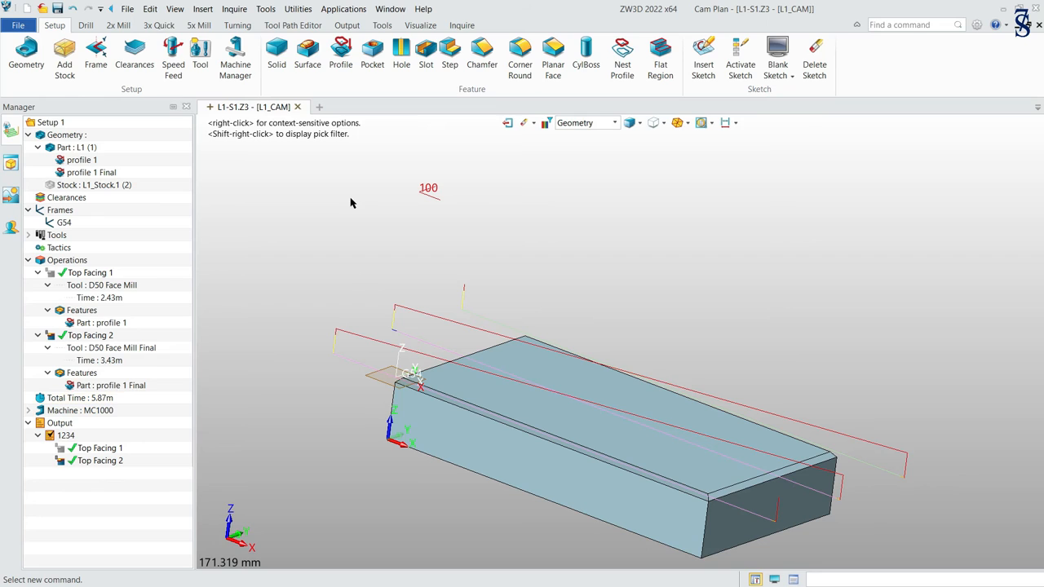
# Open the stock component L1_Stock.1 from the CAM plan for editing as a part.
pyautogui.doubleClick(89, 185)
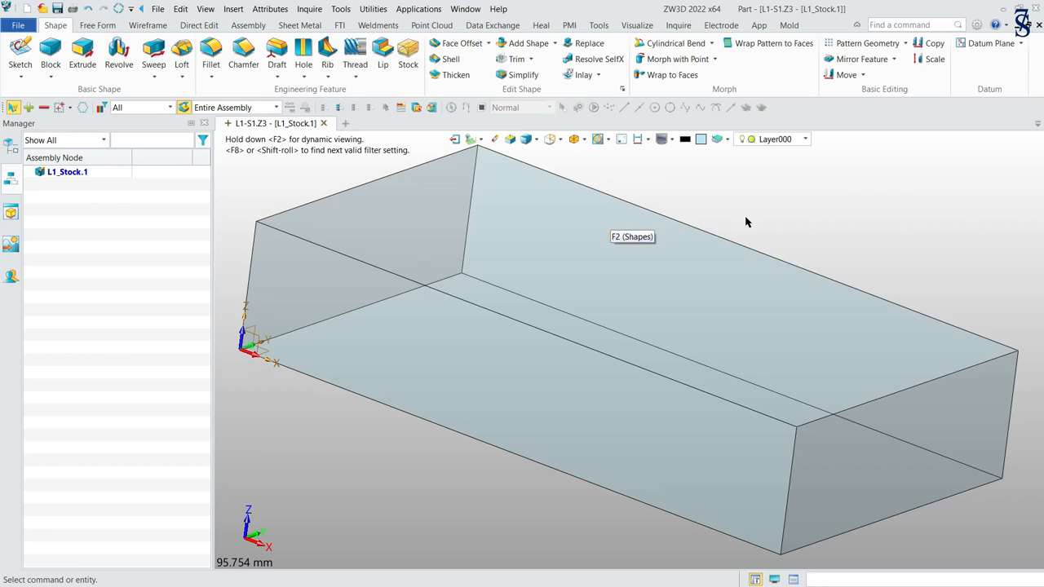
pyautogui.scroll(2, 750, 220)
pyautogui.scroll(-5, 750, 220)
pyautogui.scroll(2, 751, 219)
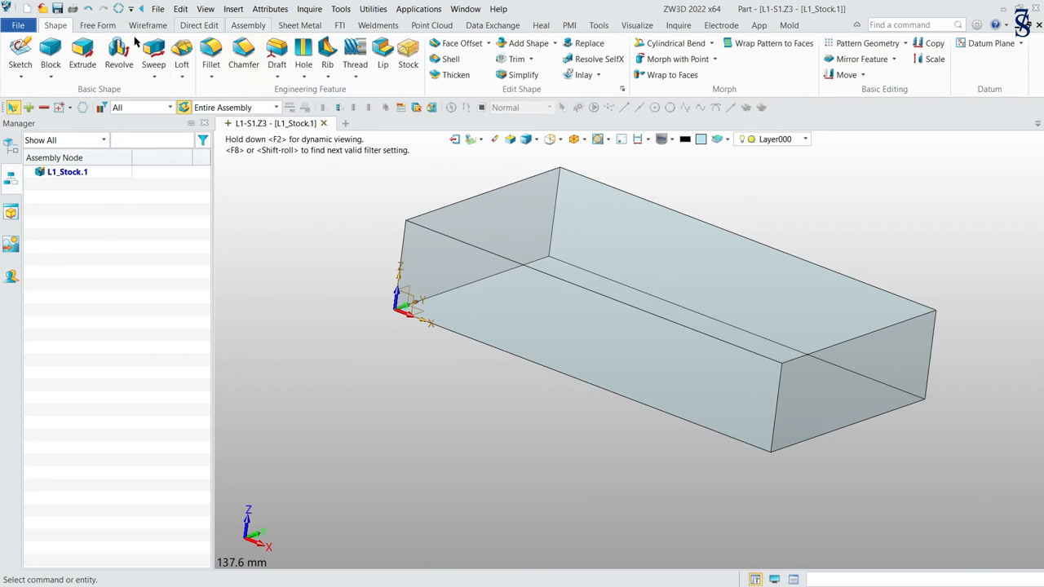
# Offset the stock block's top face by 5 mm with DE Face Offset and return to the CAM plan.
pyautogui.click(196, 26)
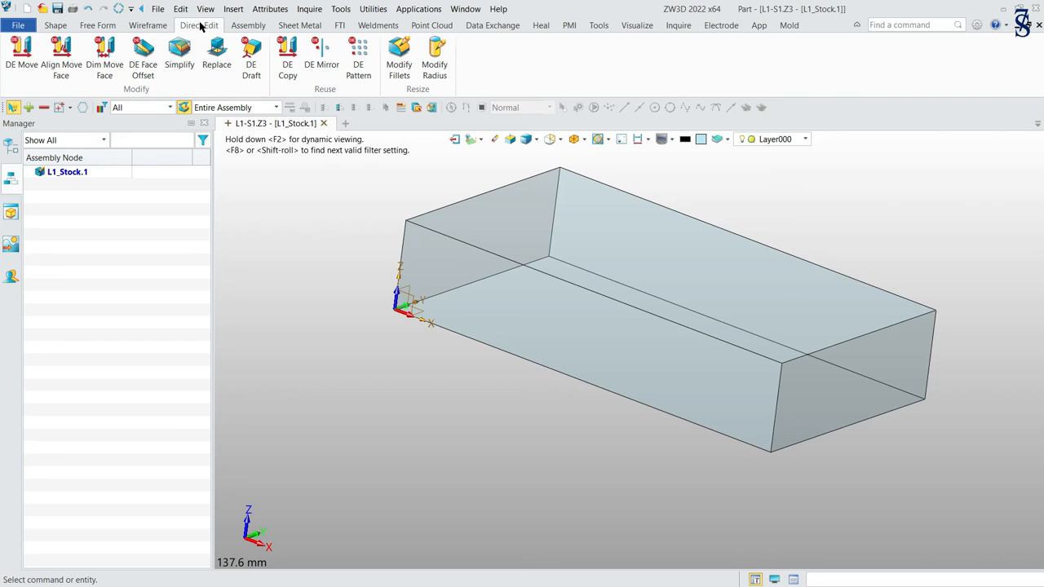
pyautogui.click(144, 67)
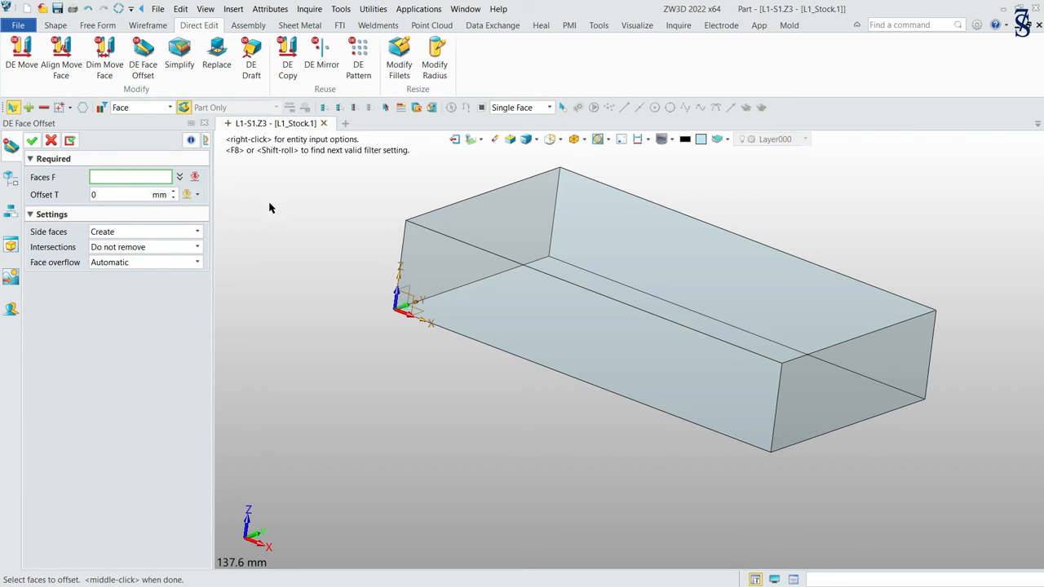
pyautogui.click(594, 232)
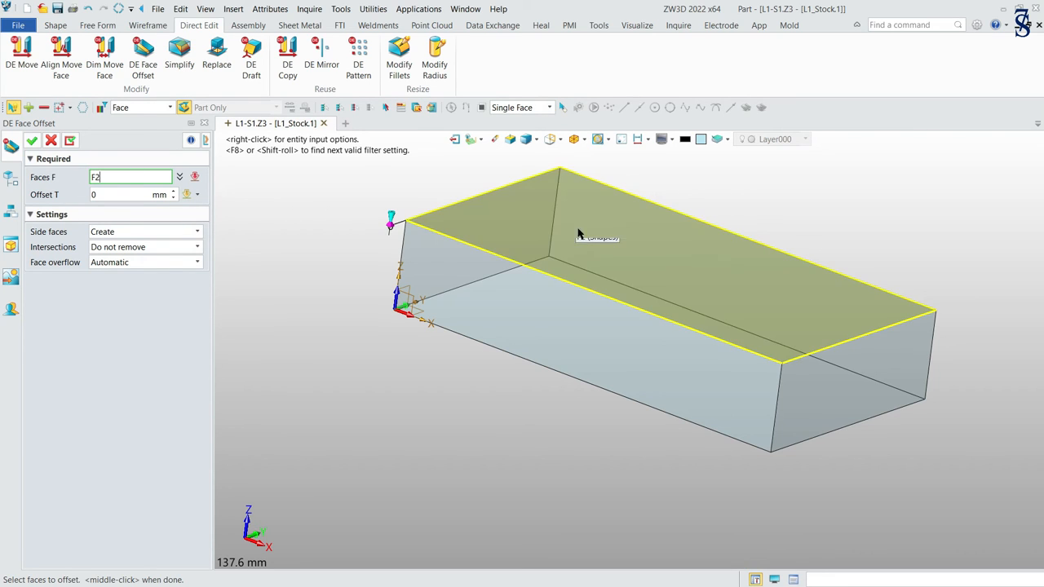
pyautogui.click(644, 226)
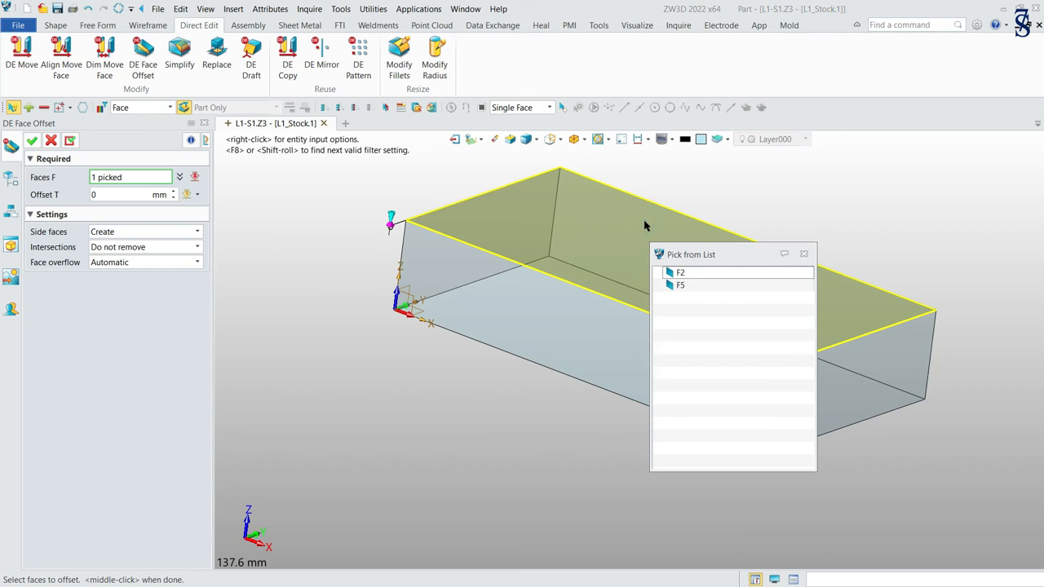
pyautogui.click(692, 276)
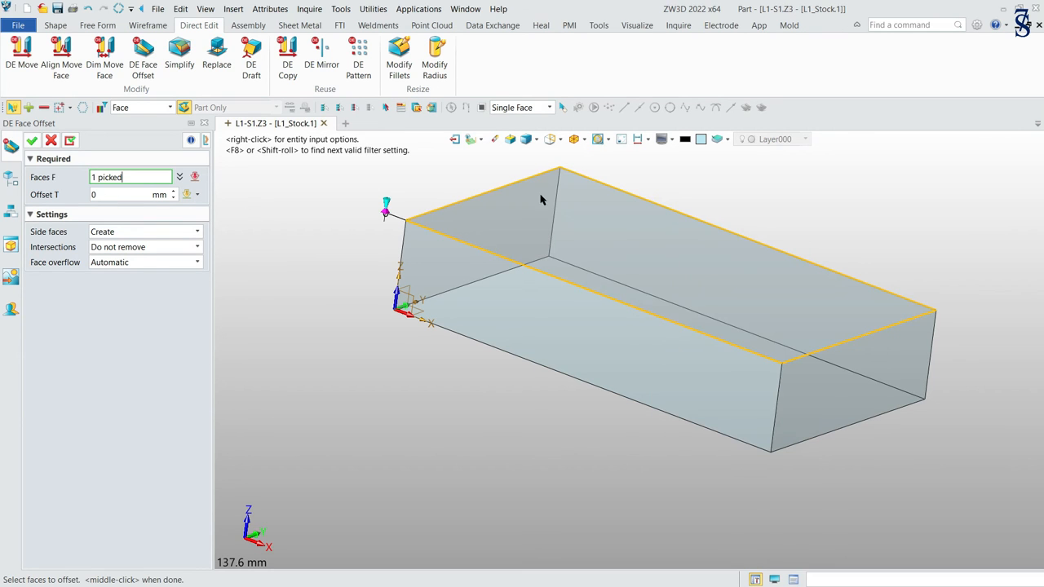
pyautogui.click(163, 193)
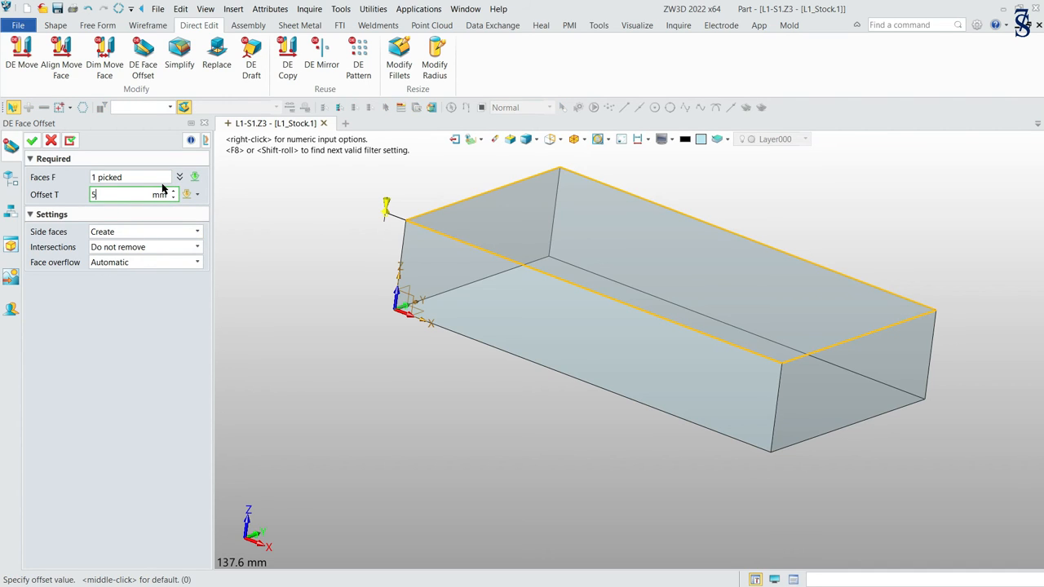
pyautogui.click(281, 277)
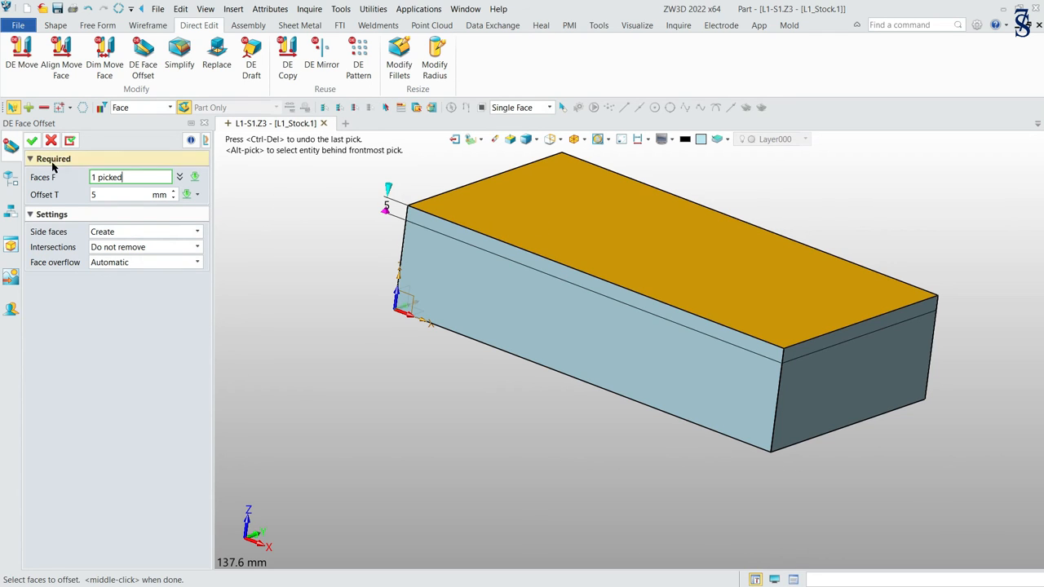
pyautogui.click(34, 144)
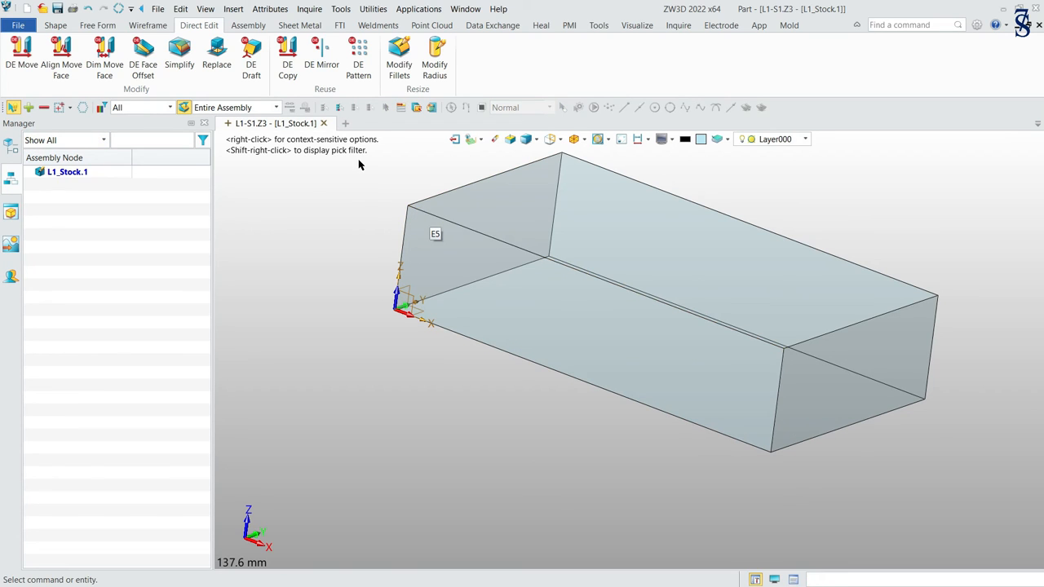
pyautogui.click(454, 140)
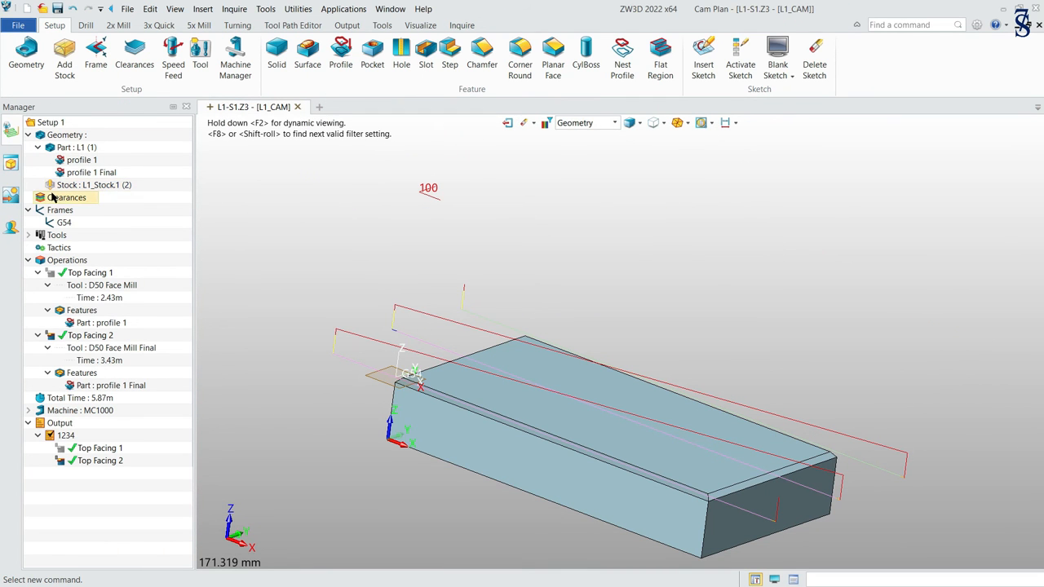
# Update the status of the L1_Stock.1 stock by updating its components in the CAM plan.
pyautogui.rightClick(105, 187)
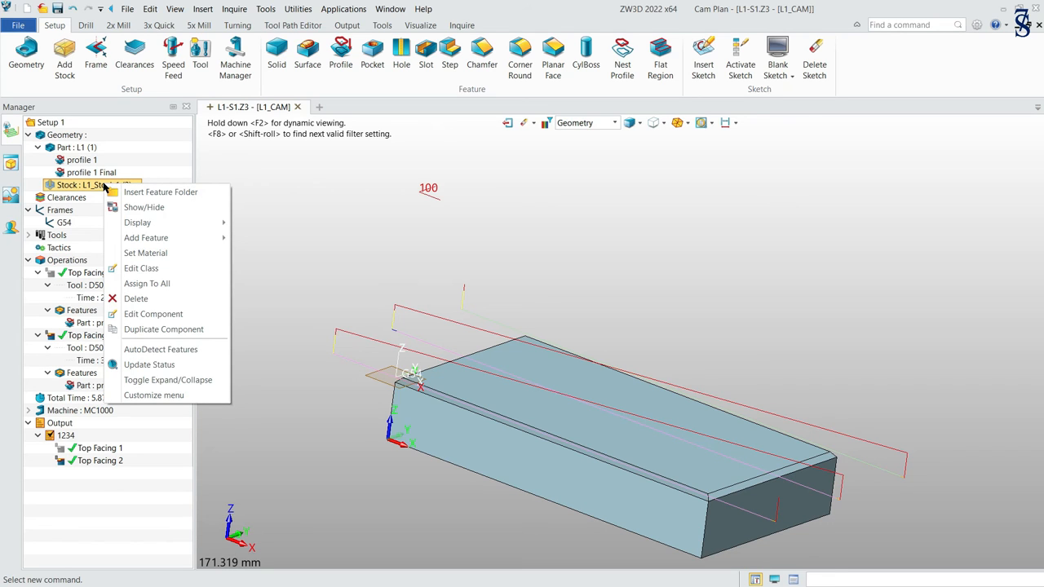
pyautogui.click(193, 369)
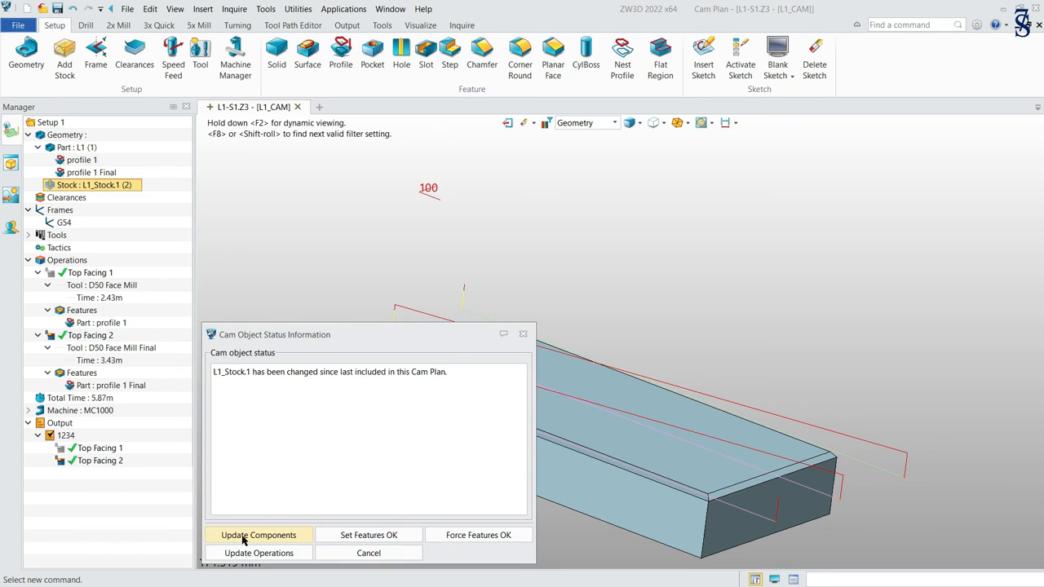
pyautogui.click(248, 538)
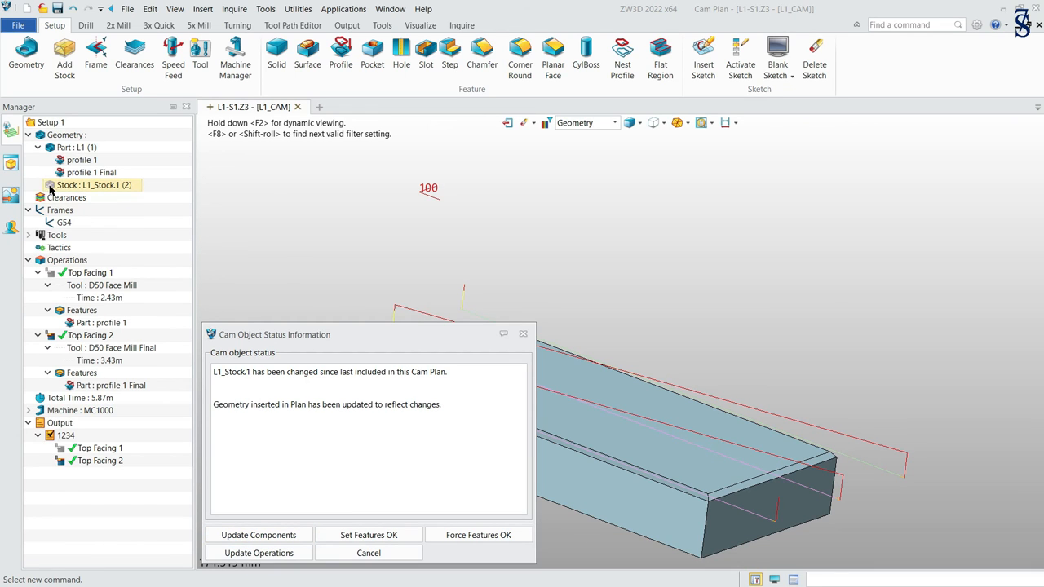
pyautogui.click(523, 333)
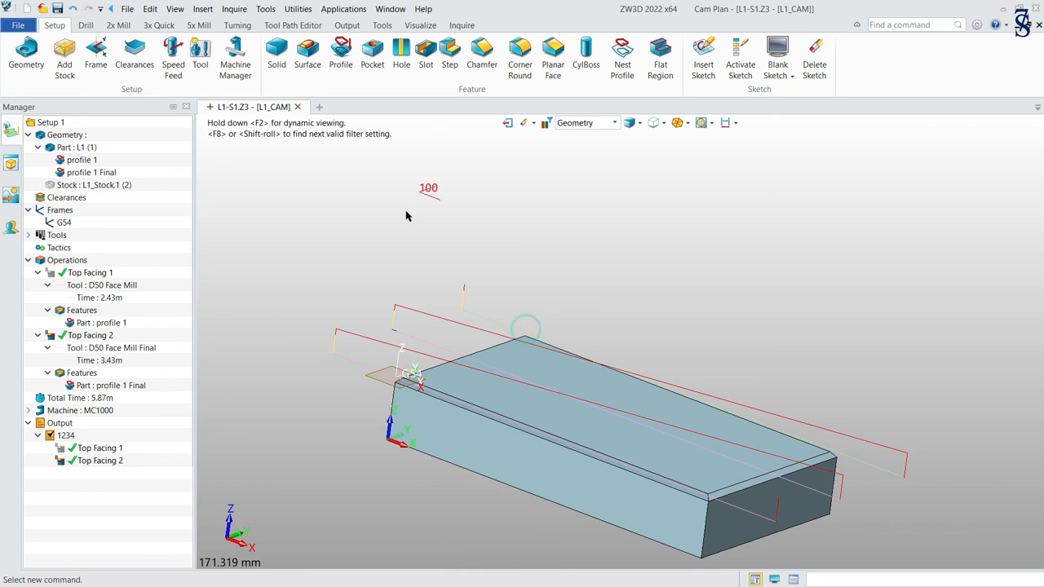
# Show the stock, and switch the displayed toolpath from Top Facing 2 to Top Facing 1.
pyautogui.rightClick(113, 188)
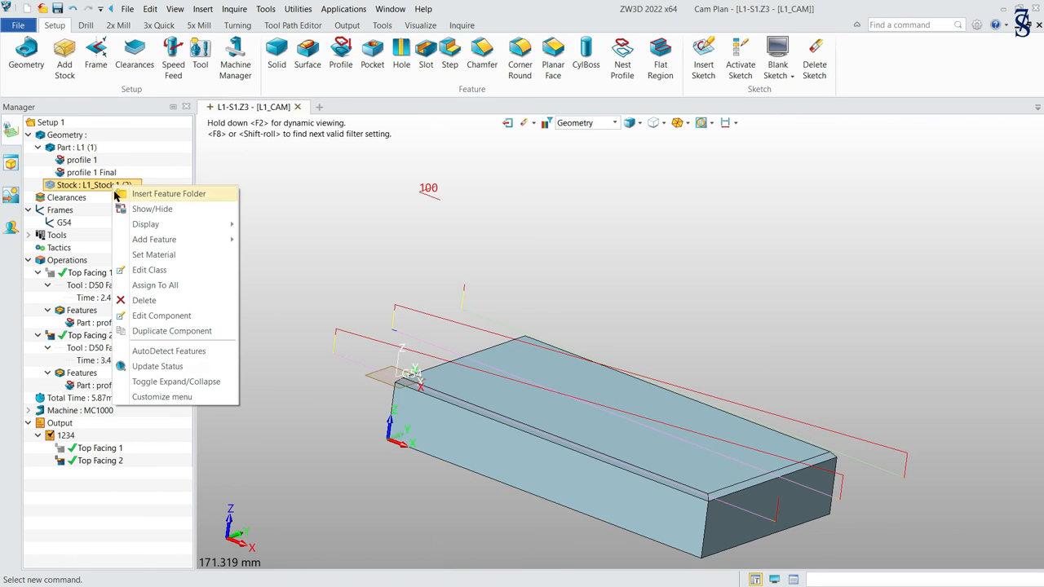
pyautogui.click(200, 209)
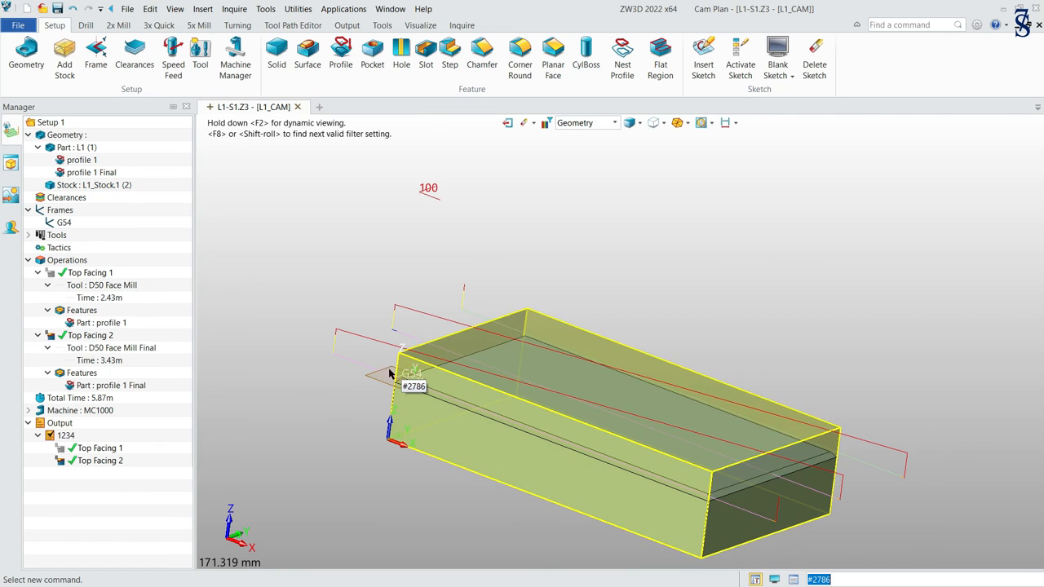
pyautogui.rightClick(103, 340)
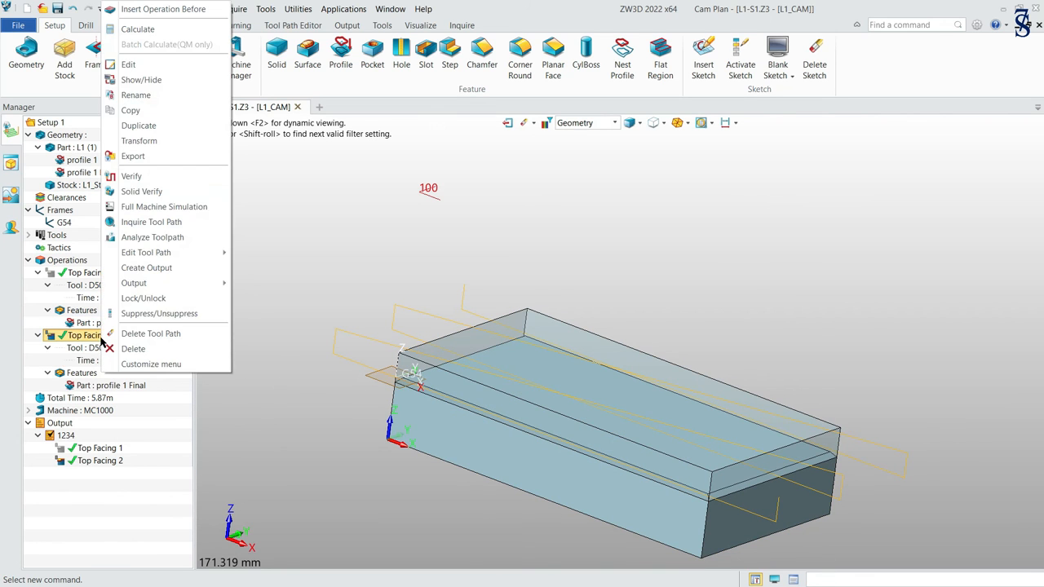
pyautogui.click(167, 80)
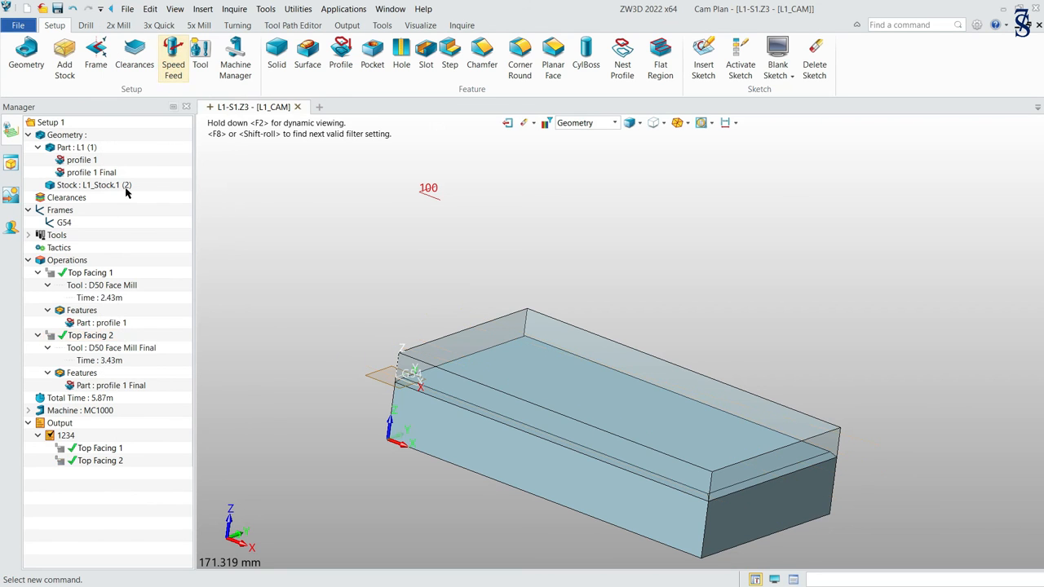
pyautogui.rightClick(92, 272)
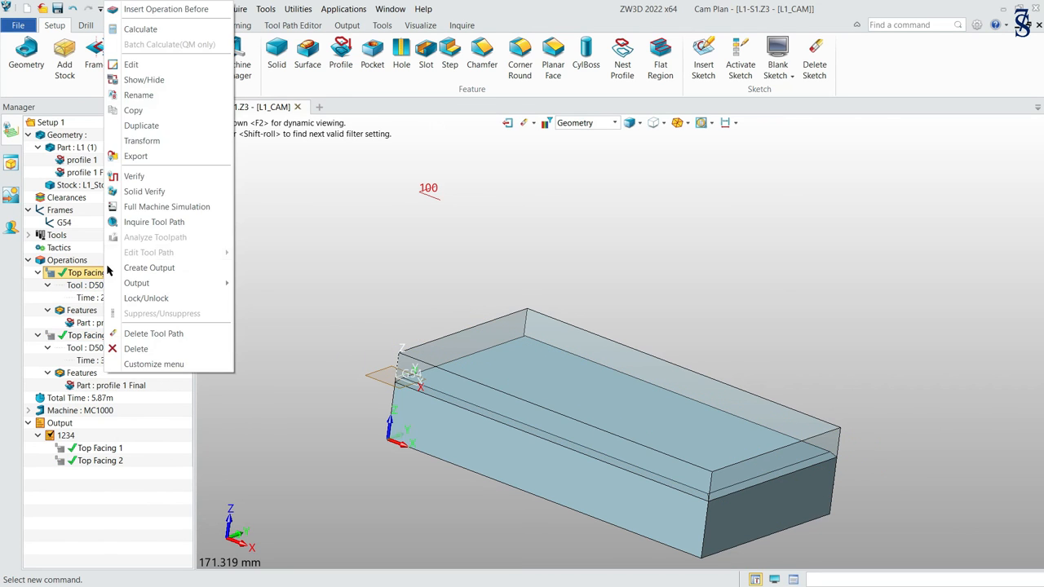
pyautogui.click(166, 80)
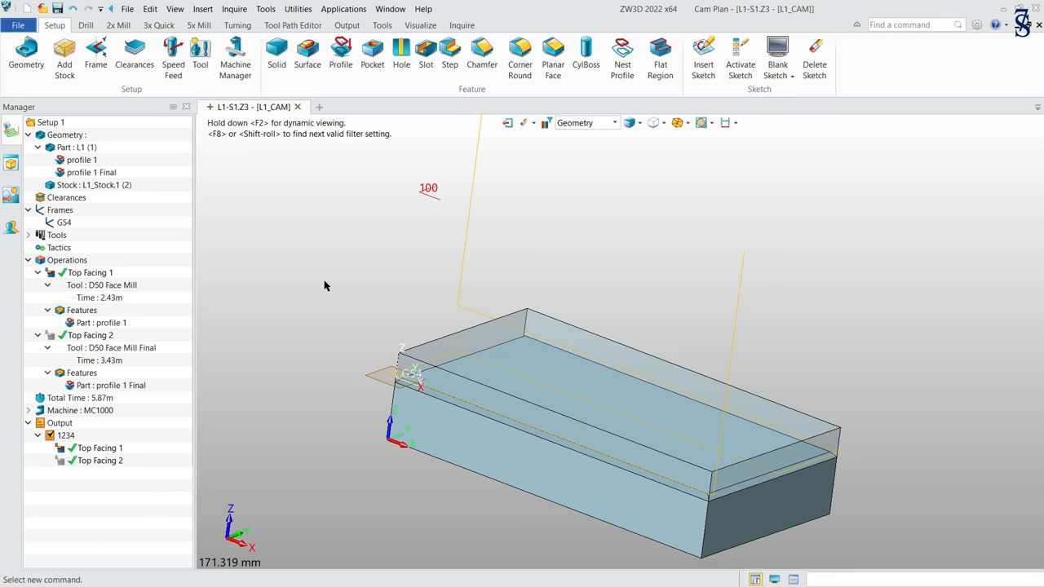
# Edit the Top Facing 1 operation and set its Z top boundary to a point on the raised stock's top face.
pyautogui.rightClick(90, 280)
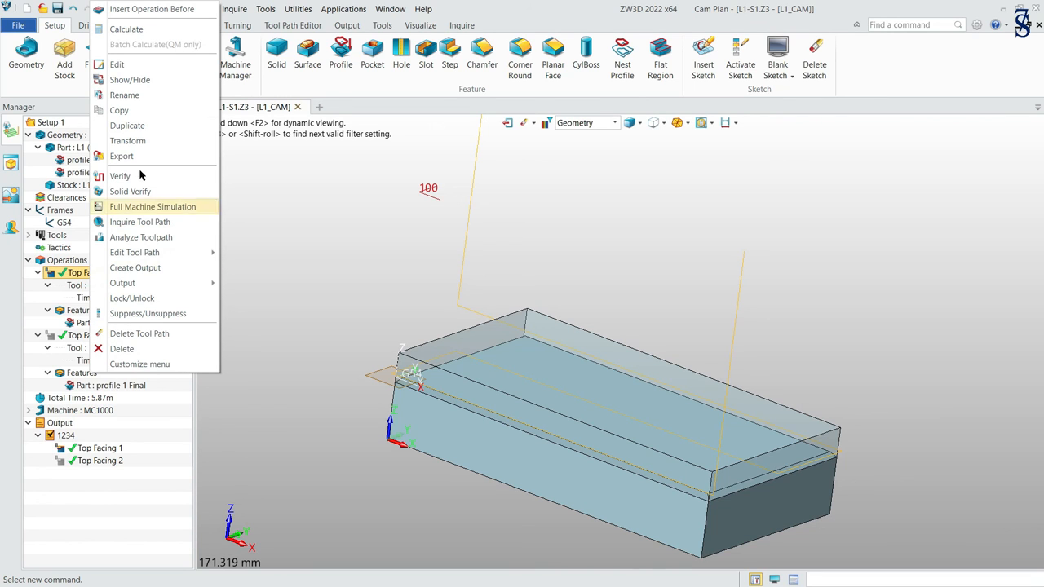
pyautogui.click(163, 65)
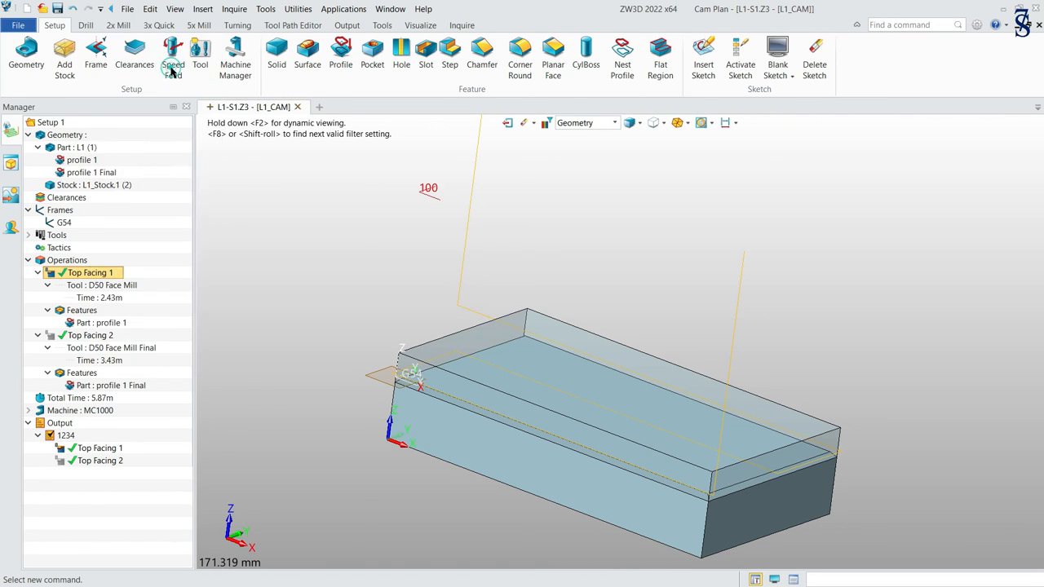
pyautogui.moveTo(297, 151); pyautogui.dragTo(310, 153)
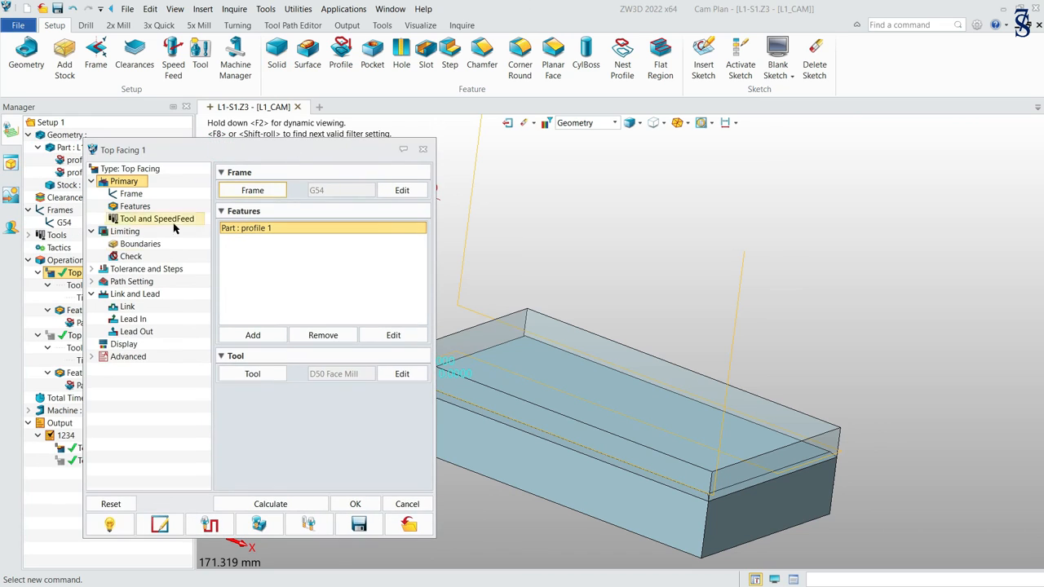
pyautogui.click(130, 246)
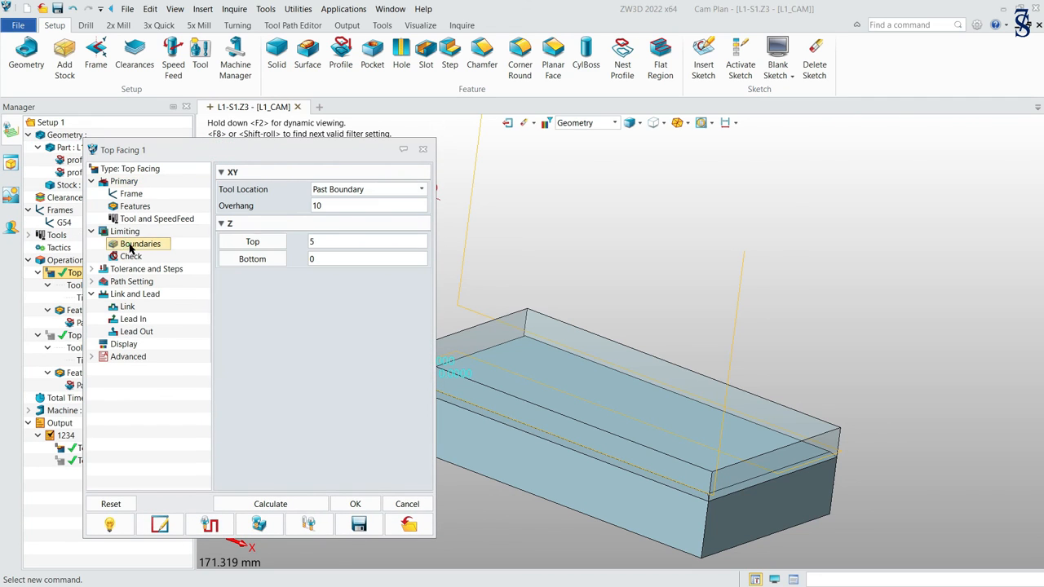
pyautogui.click(260, 242)
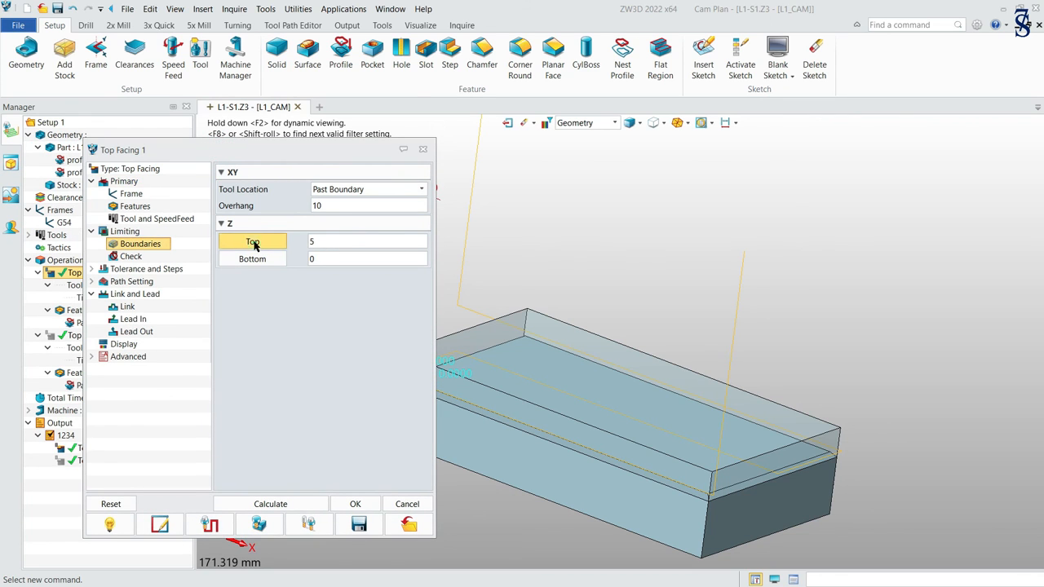
pyautogui.click(563, 337)
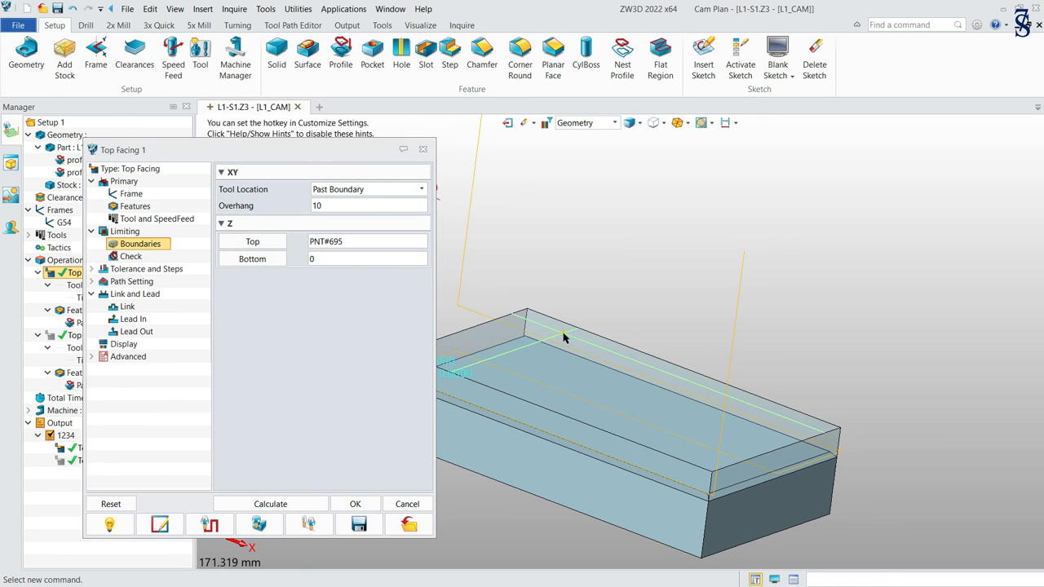
pyautogui.moveTo(163, 149); pyautogui.dragTo(85, 153)
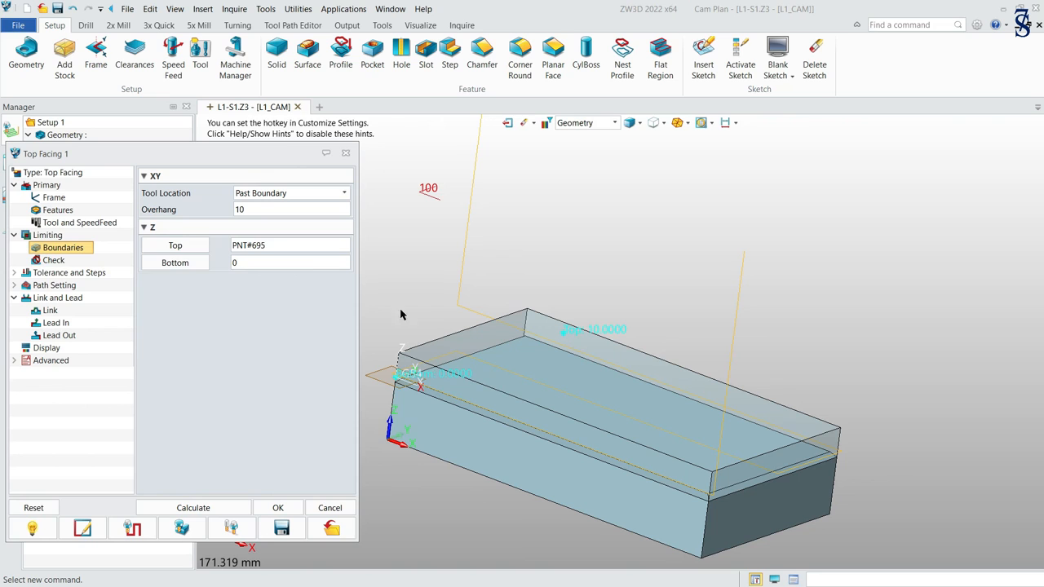
# Set Top Facing 1's stepdown type to Uniform Depth with a stepdown of 5, calculate the toolpath and accept the operation.
pyautogui.click(67, 275)
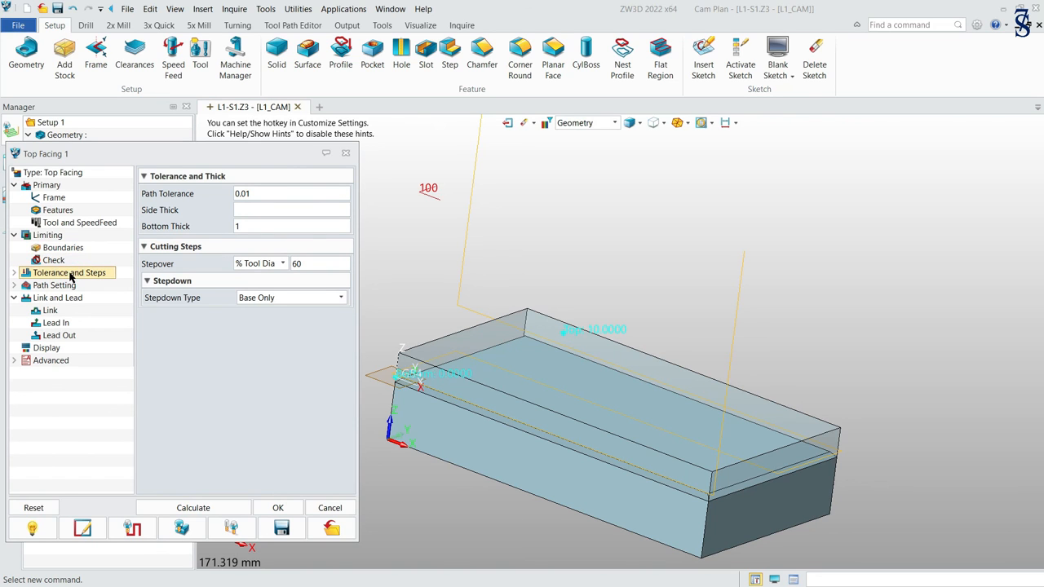
pyautogui.click(341, 298)
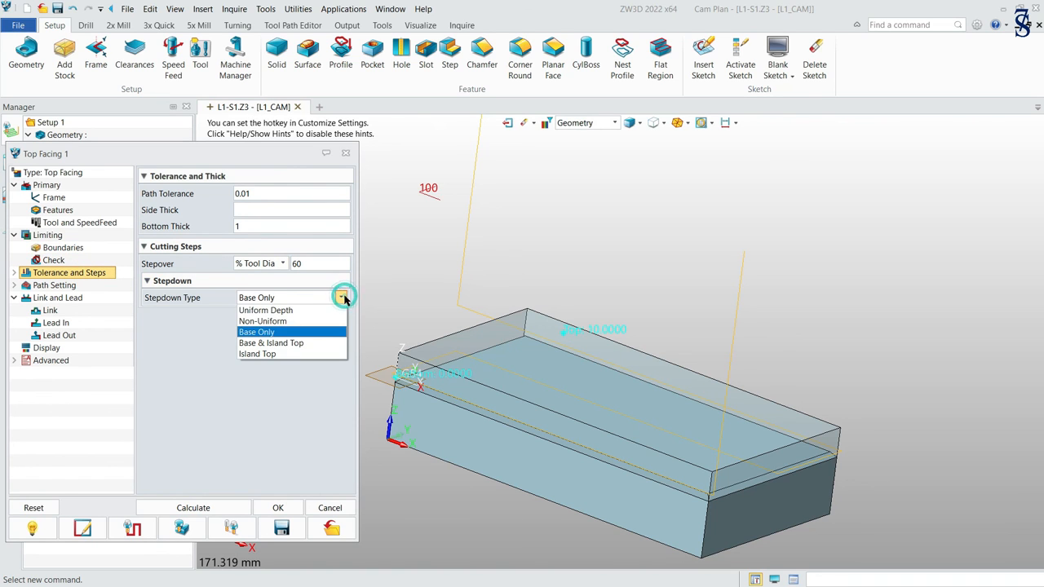
pyautogui.click(303, 313)
pyautogui.doubleClick(245, 315)
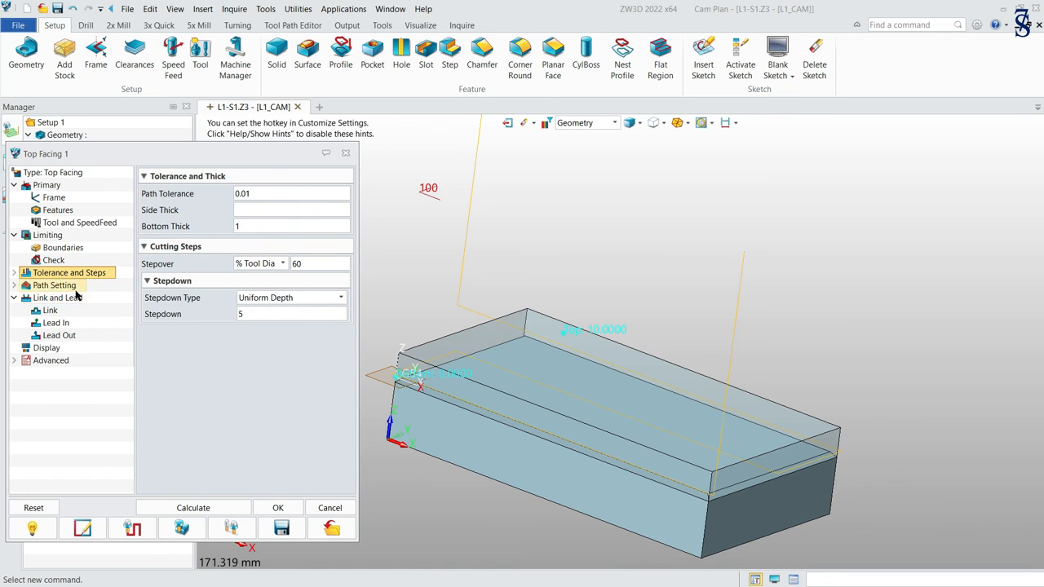
pyautogui.click(265, 356)
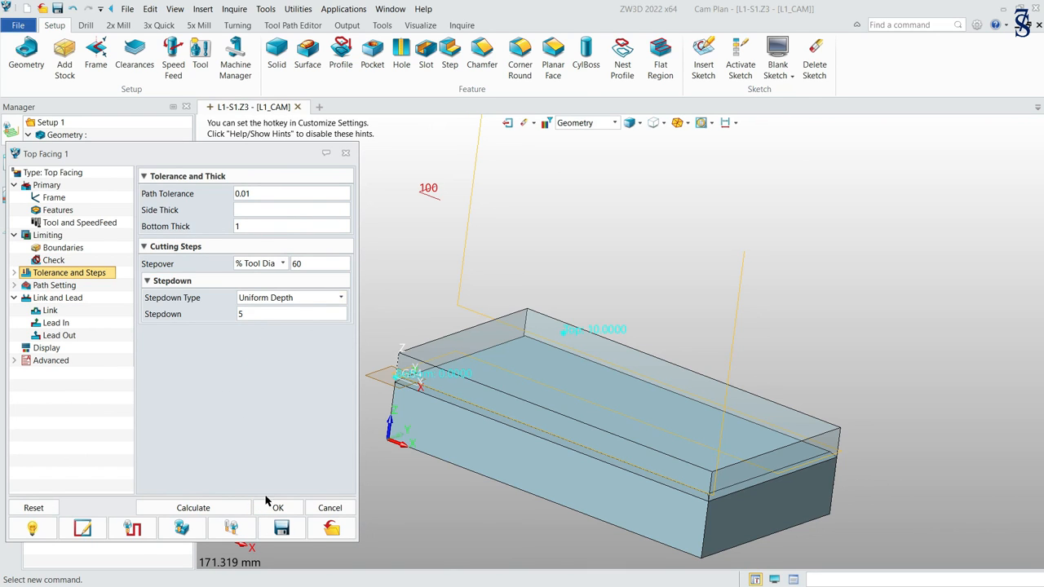
pyautogui.click(230, 509)
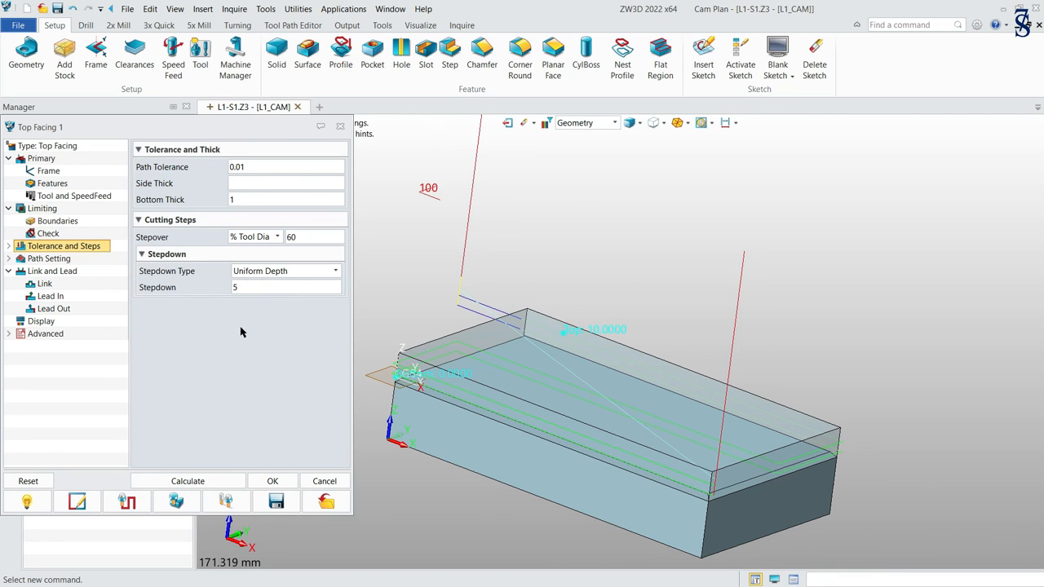
pyautogui.click(272, 481)
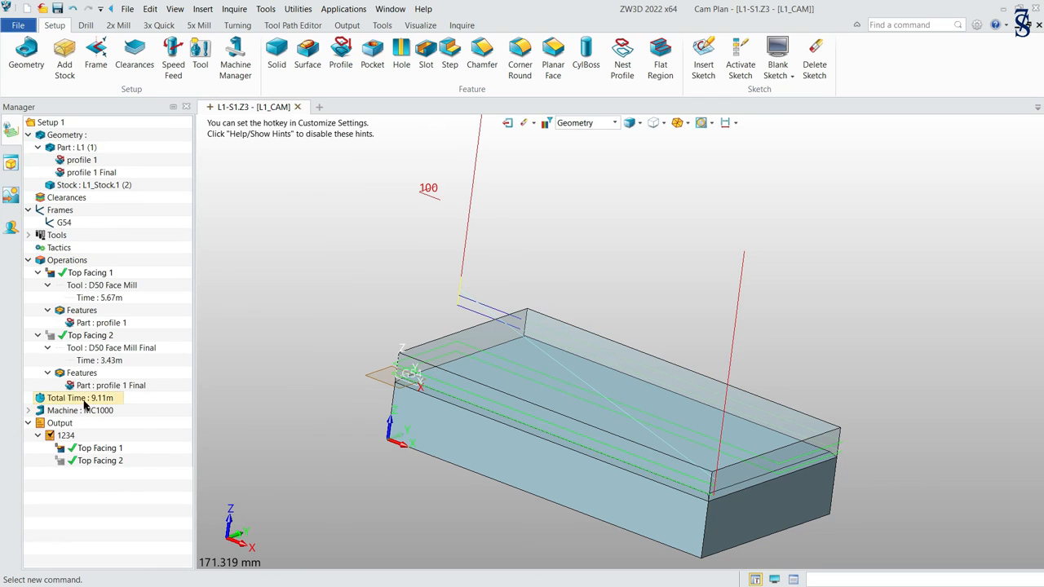
# Run a Solid Verify simulation of all operations on the L1_Stock.1 stock, inspect the machined block and close the session.
pyautogui.rightClick(71, 263)
pyautogui.click(156, 433)
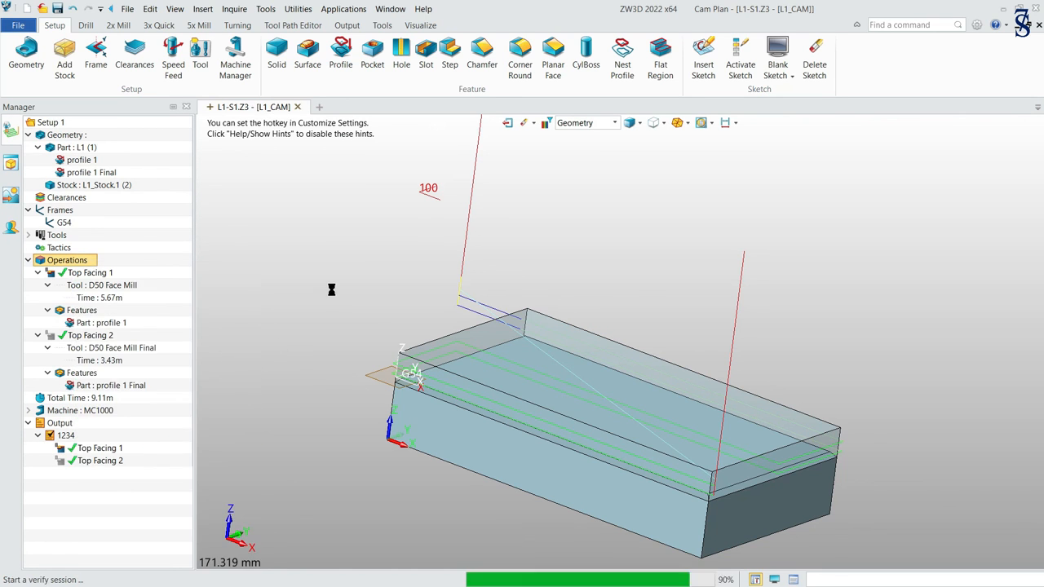
pyautogui.moveTo(103, 416); pyautogui.dragTo(64, 415)
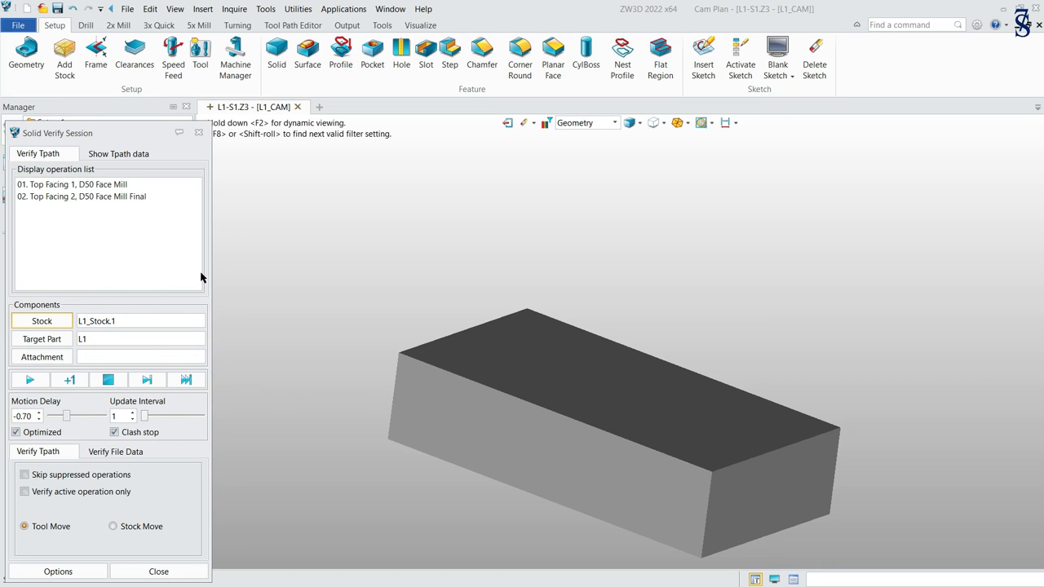
pyautogui.click(30, 380)
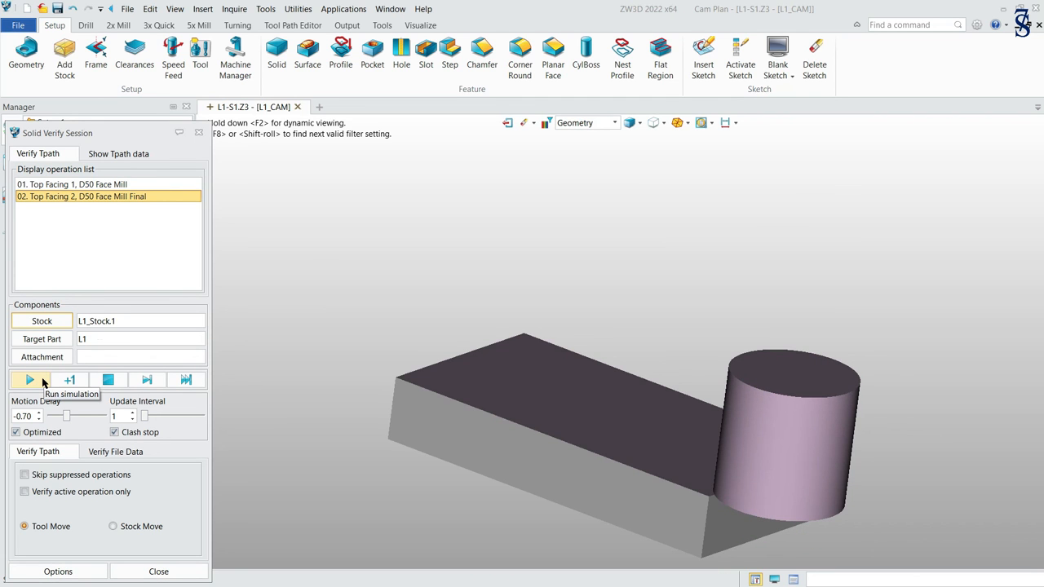
pyautogui.moveTo(325, 271)
pyautogui.mouseDown(button='right')
pyautogui.moveTo(373, 282)
pyautogui.moveTo(361, 275)
pyautogui.moveTo(368, 247)
pyautogui.moveTo(358, 263)
pyautogui.moveTo(299, 256)
pyautogui.moveTo(310, 265)
pyautogui.mouseUp(button='right')
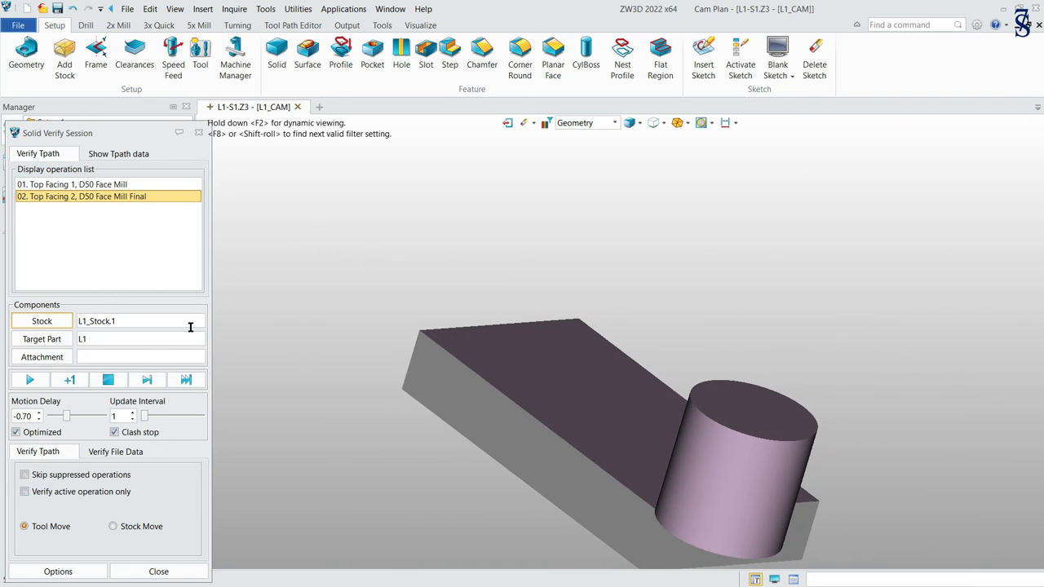
pyautogui.click(198, 132)
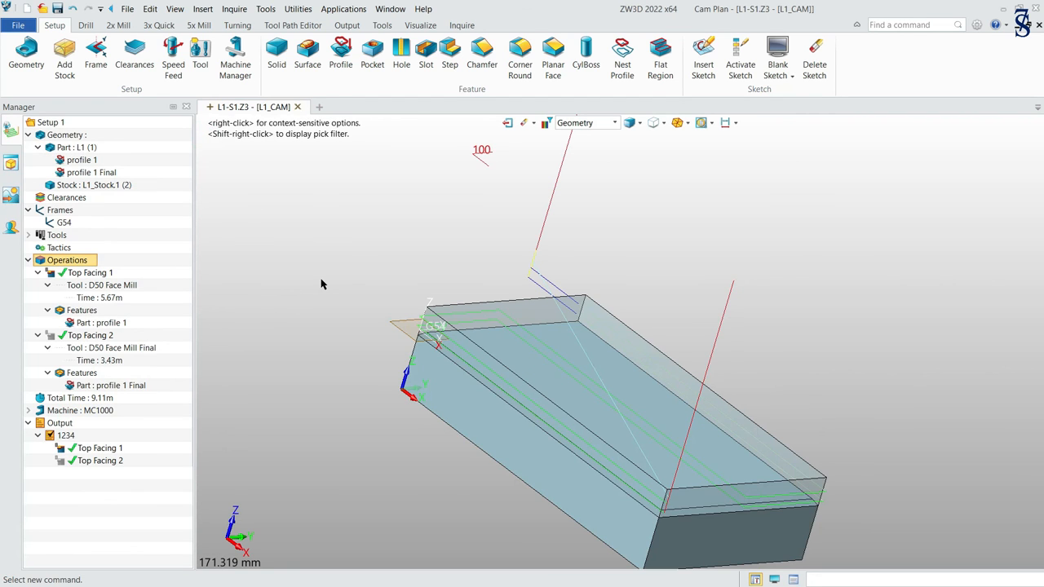
# Output the NC code for program 1234 and arrange its listing for reading.
pyautogui.rightClick(73, 440)
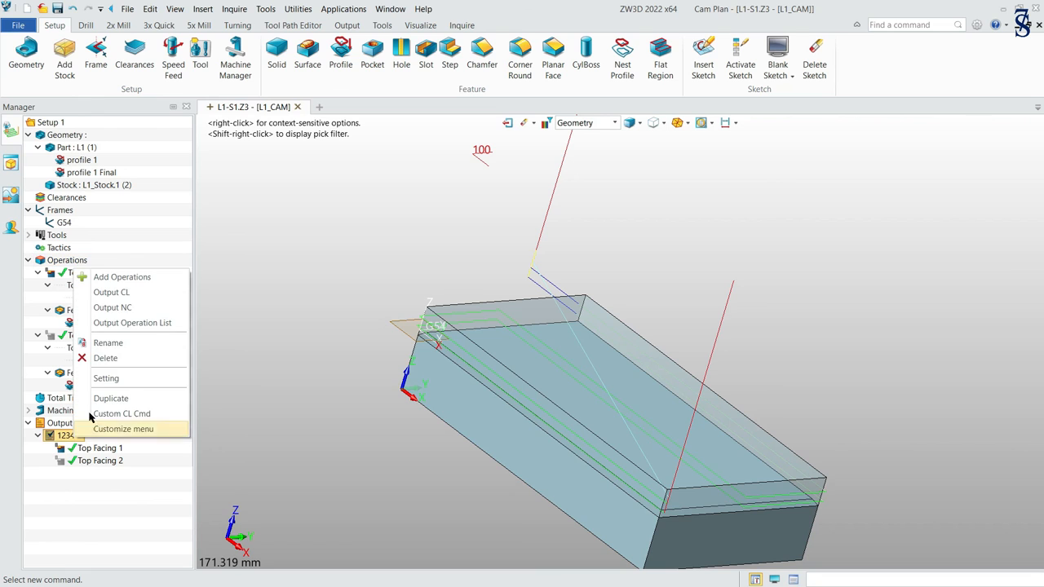
pyautogui.click(150, 308)
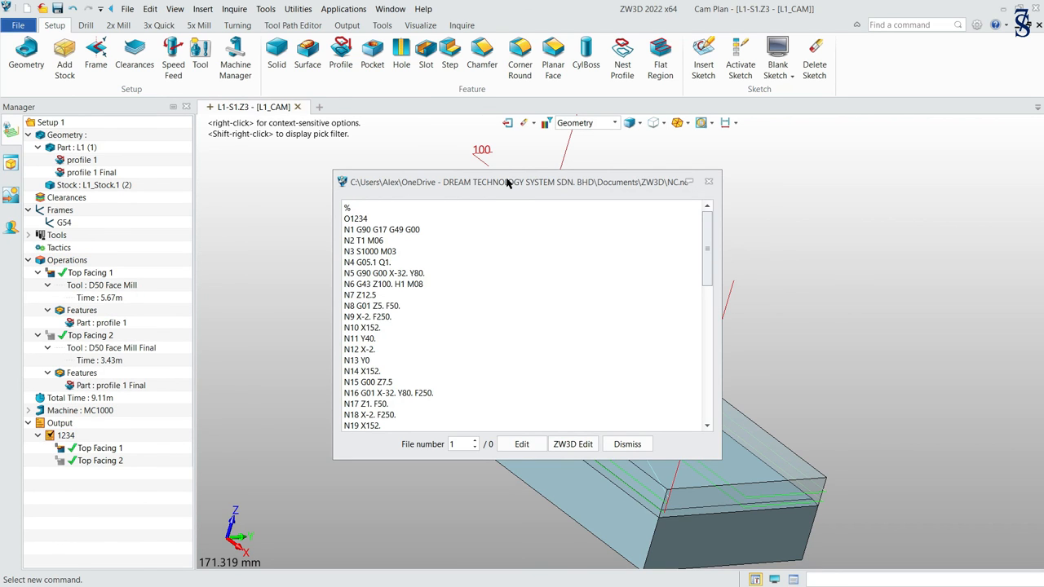
pyautogui.moveTo(507, 170); pyautogui.dragTo(507, 96)
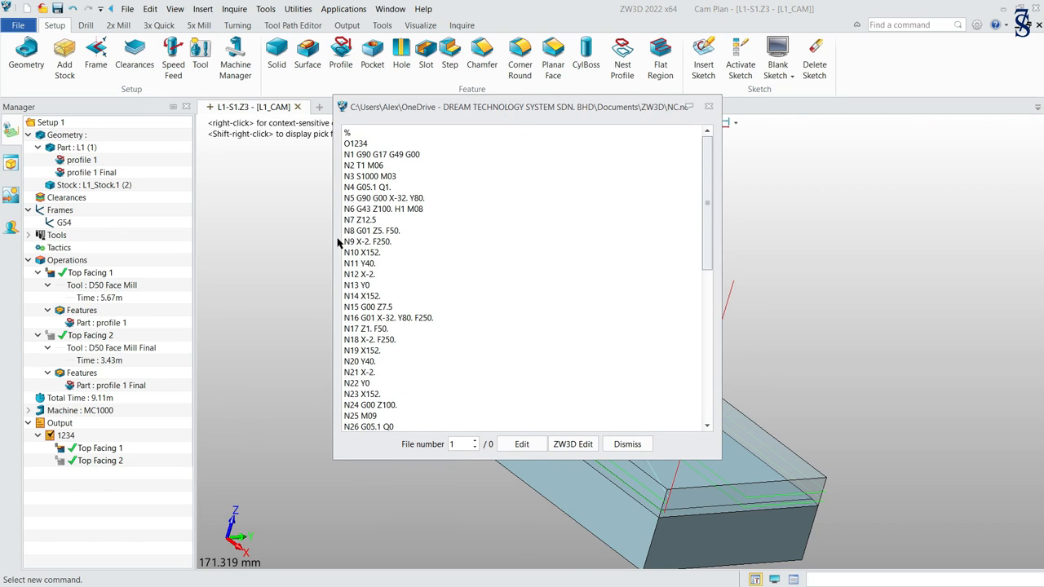
# Examine the two facing passes in blocks N8 to N16 and N17 to N24, close the NC listing and save the file.
pyautogui.moveTo(344, 228); pyautogui.dragTo(434, 318)
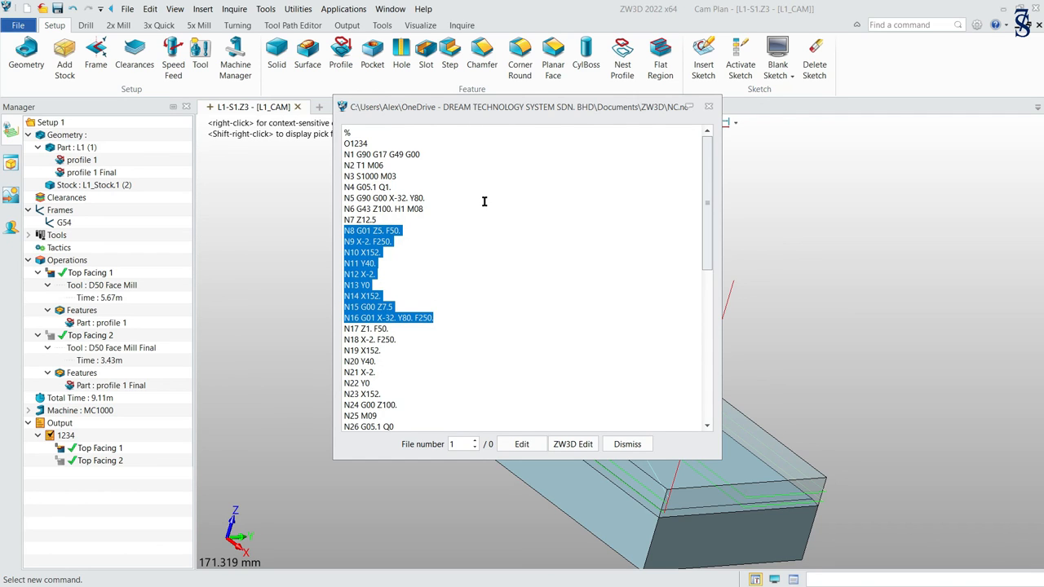
pyautogui.click(343, 327)
pyautogui.moveTo(342, 327); pyautogui.dragTo(415, 406)
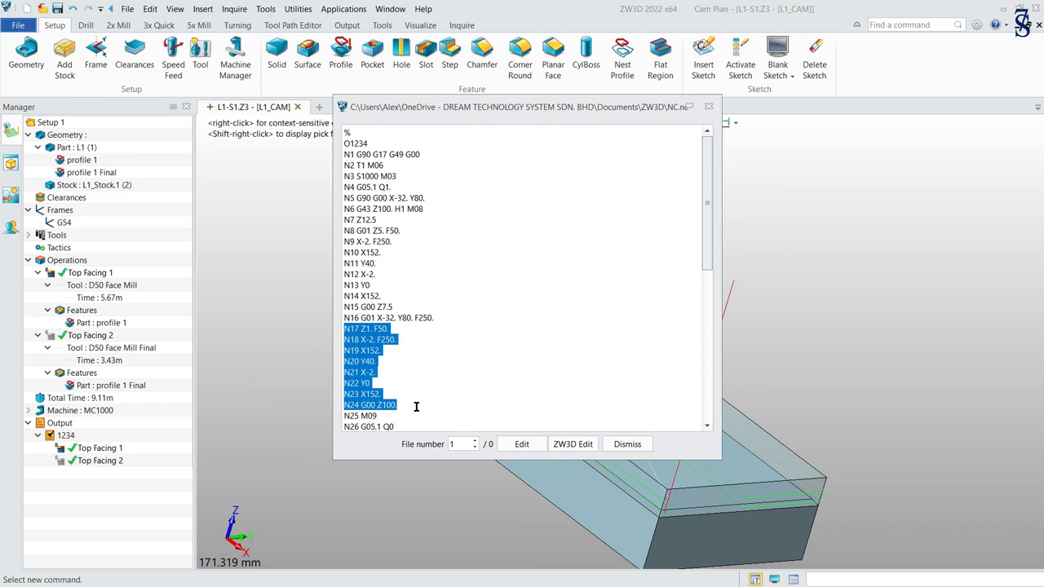
pyautogui.moveTo(443, 319); pyautogui.dragTo(302, 226)
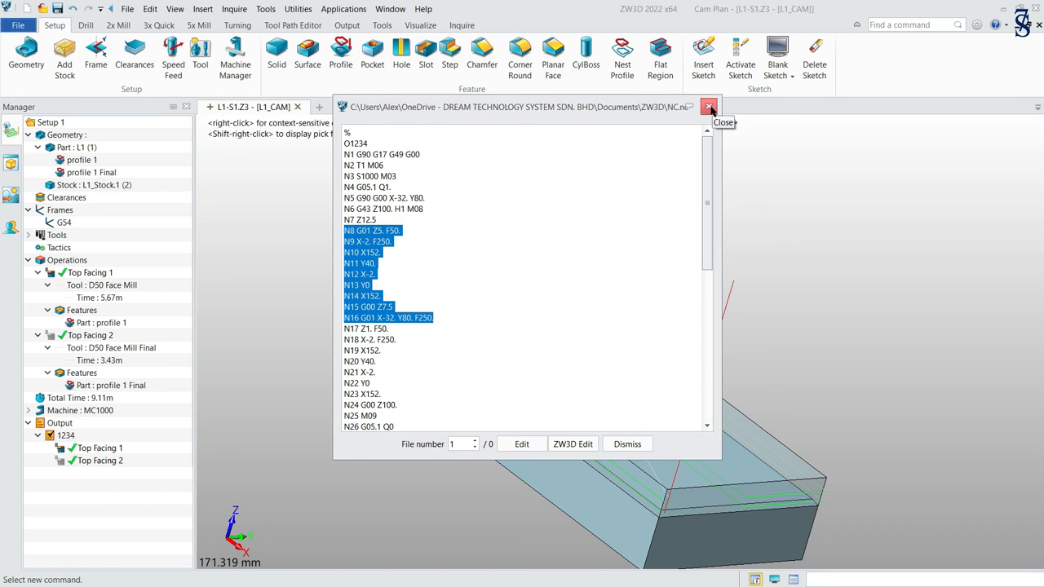
pyautogui.click(708, 108)
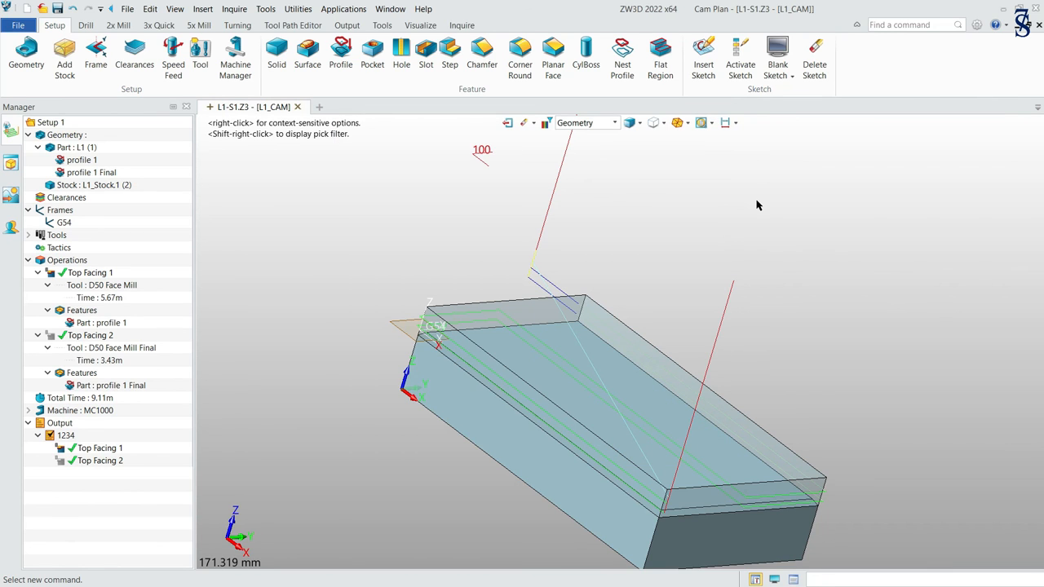
pyautogui.click(59, 10)
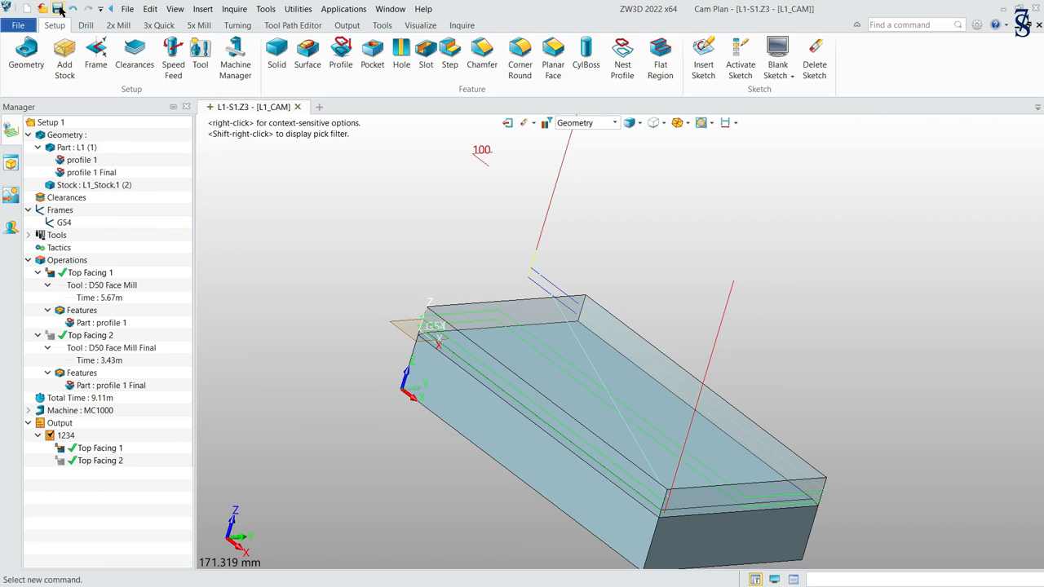